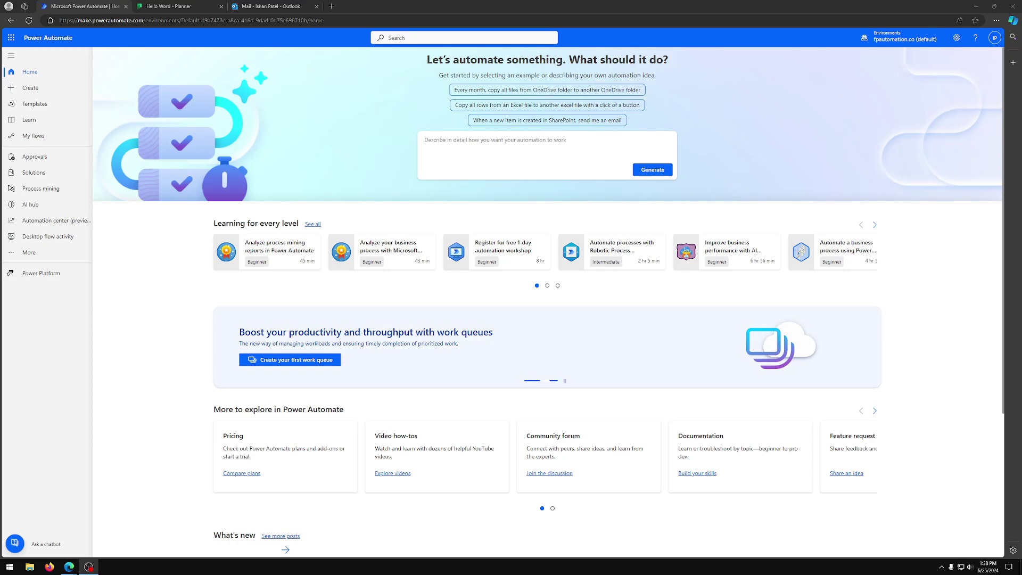
# Step: Create a blank Planner plan named 'Video Ideas' in the Kajabi Content group
pyautogui.hotkey('ctrl', 'Tab')
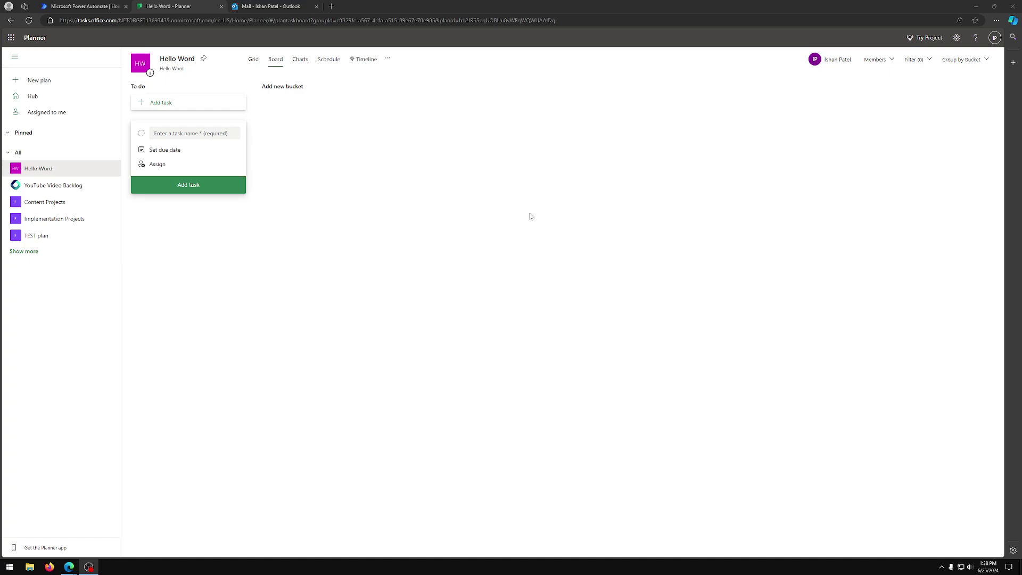
pyautogui.click(77, 84)
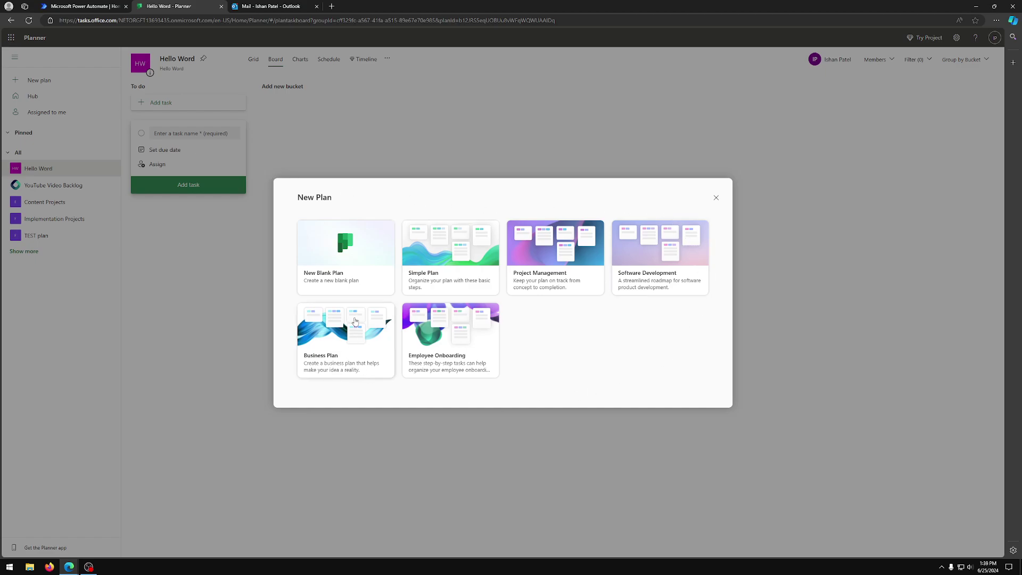
pyautogui.click(366, 276)
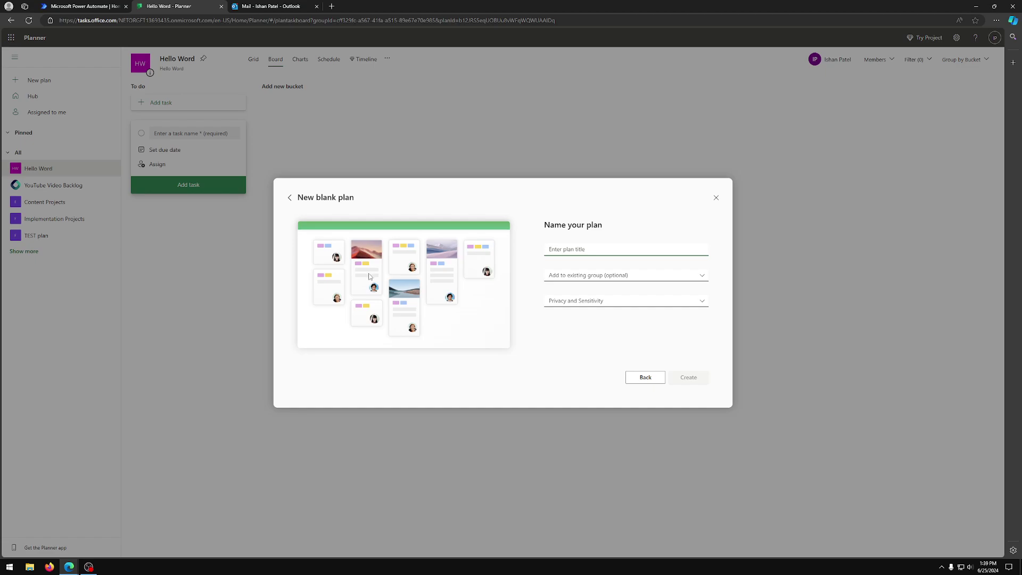
pyautogui.write('Video')
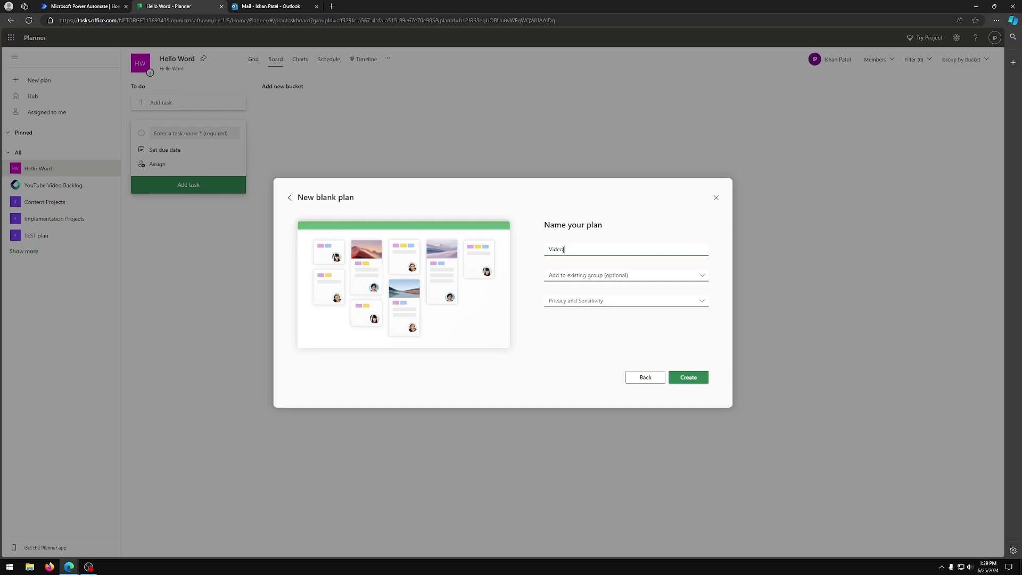
pyautogui.write(' Ideas')
pyautogui.click(703, 277)
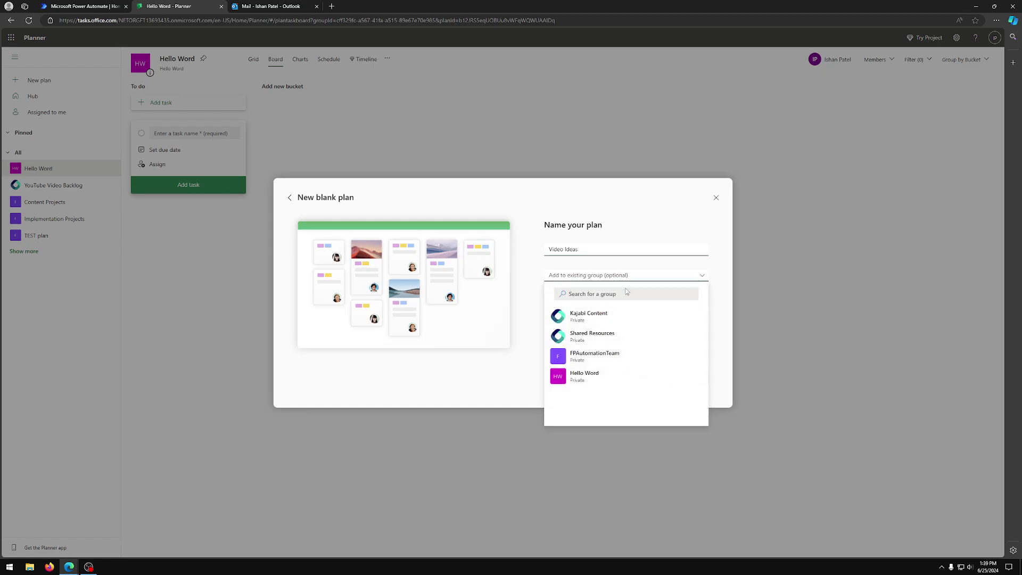
pyautogui.click(605, 319)
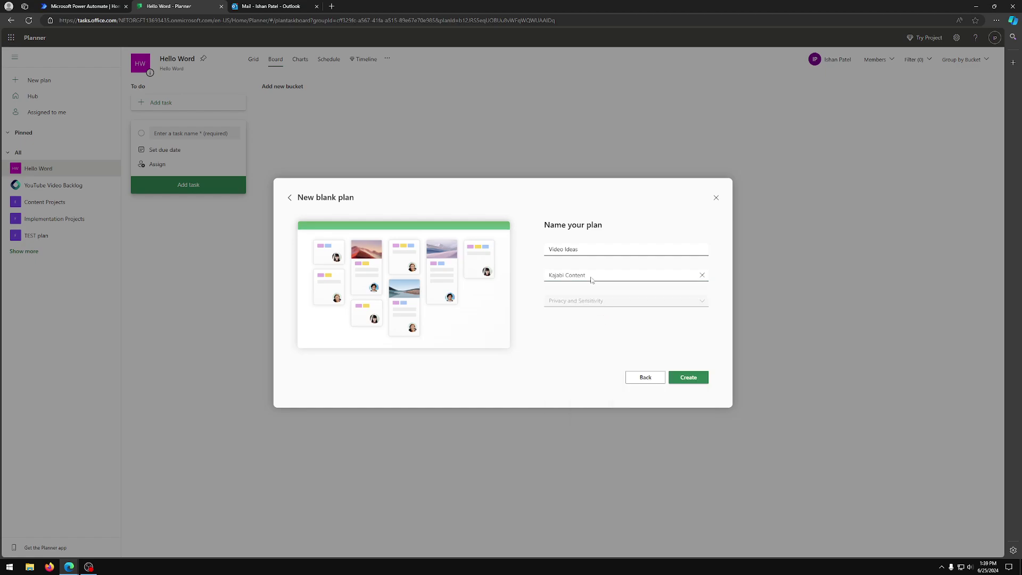
pyautogui.click(689, 379)
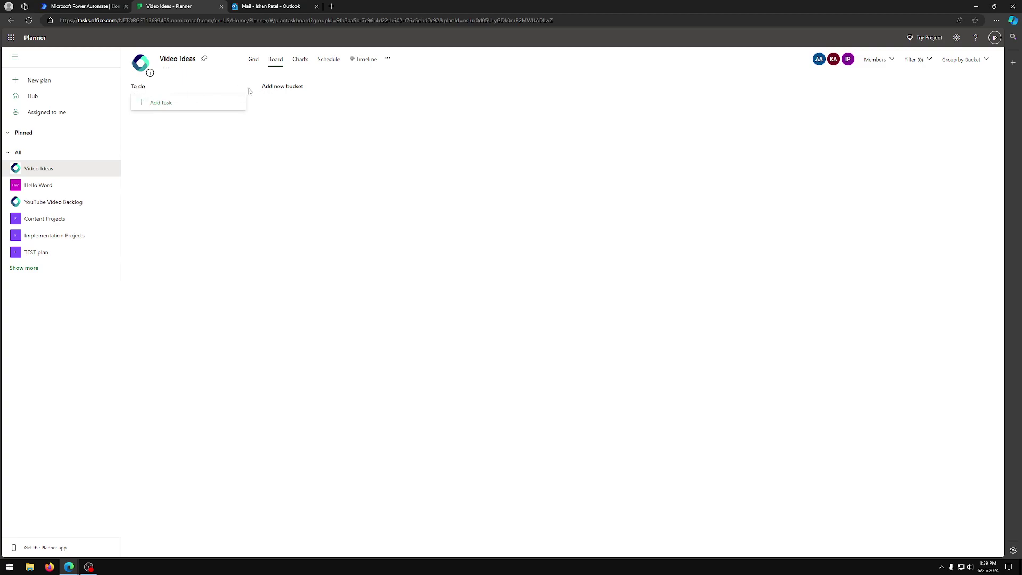
# Step: Rename the plan's To do bucket to 'Emailed Task'
pyautogui.click(143, 86)
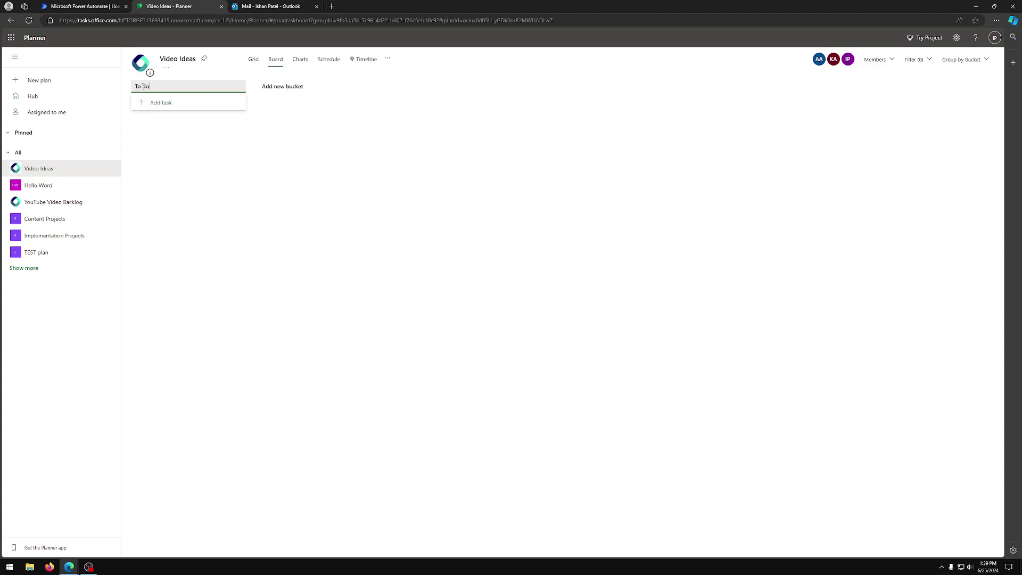
pyautogui.tripleClick(149, 86)
pyautogui.write('Emailed Task')
pyautogui.click(232, 158)
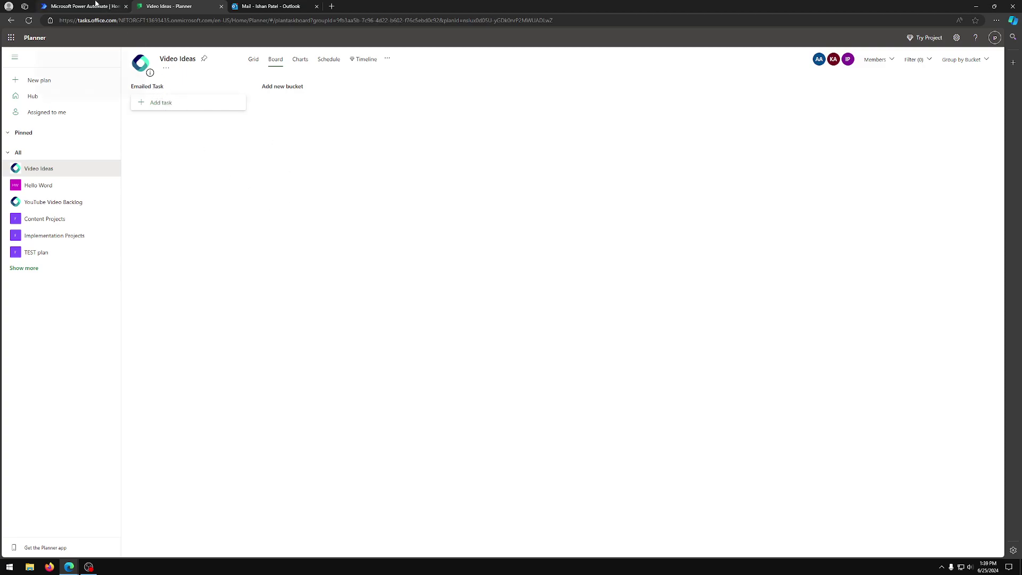
# Step: Create an automated cloud flow 'Emailed Task Creation' triggered by When a new email arrives (V3)
pyautogui.click(97, 5)
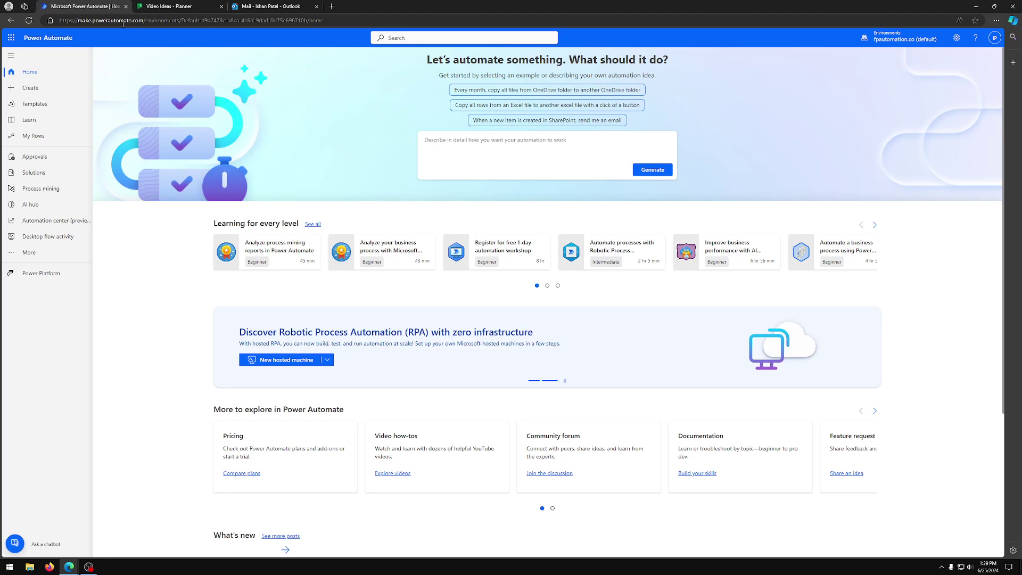
pyautogui.click(40, 90)
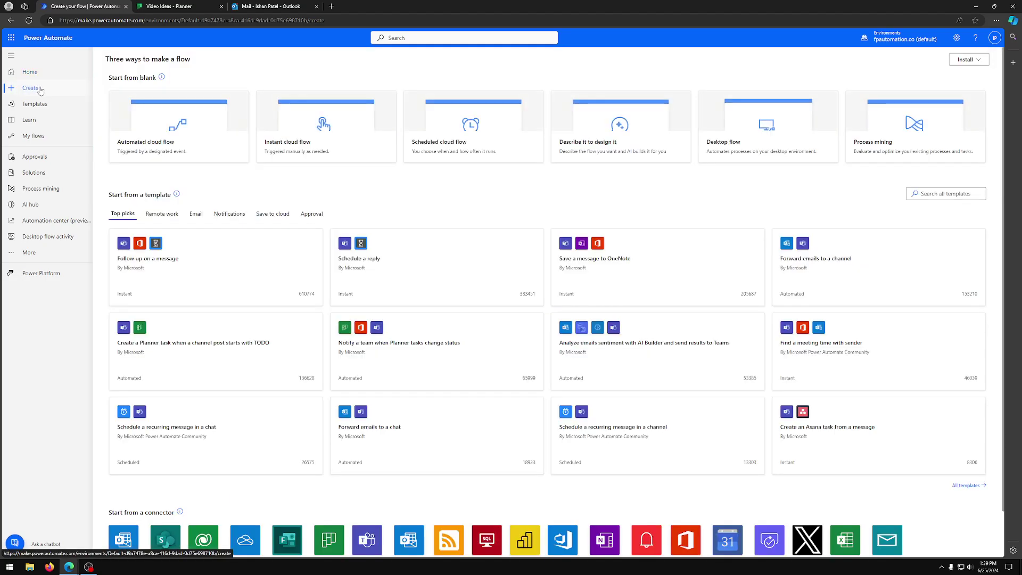
pyautogui.click(188, 140)
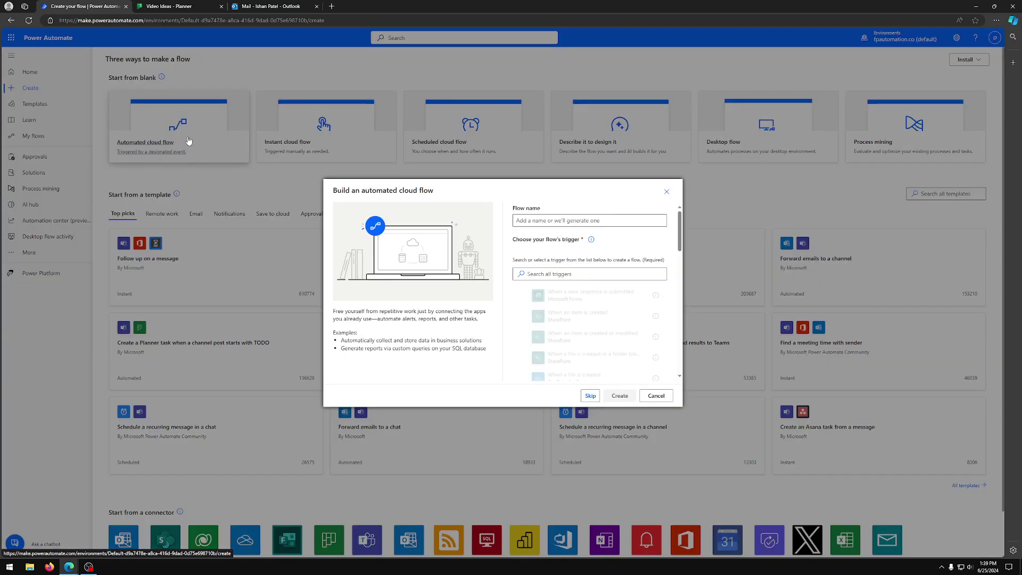
pyautogui.click(538, 220)
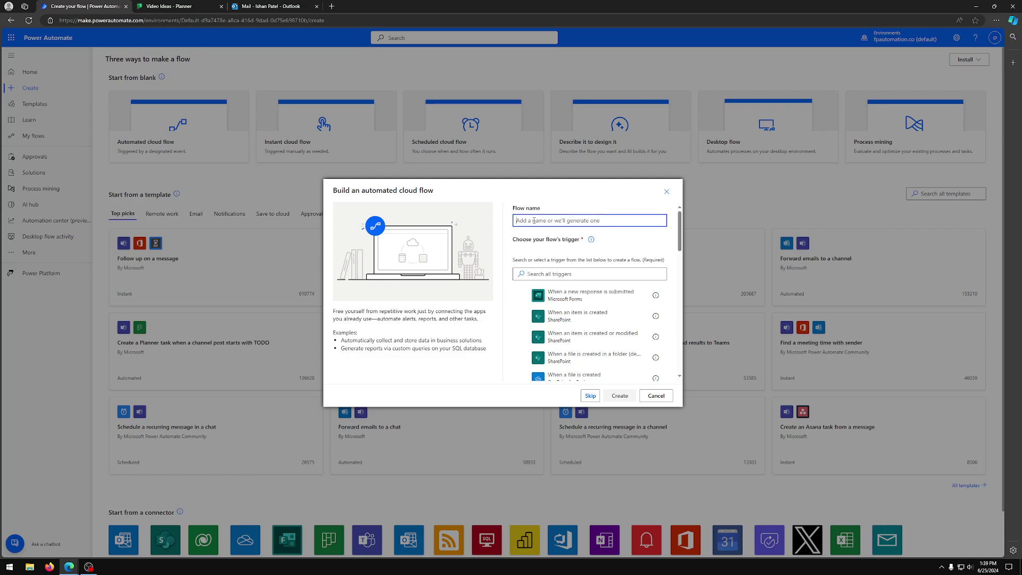
pyautogui.write('Emailed Task Creation')
pyautogui.click(542, 272)
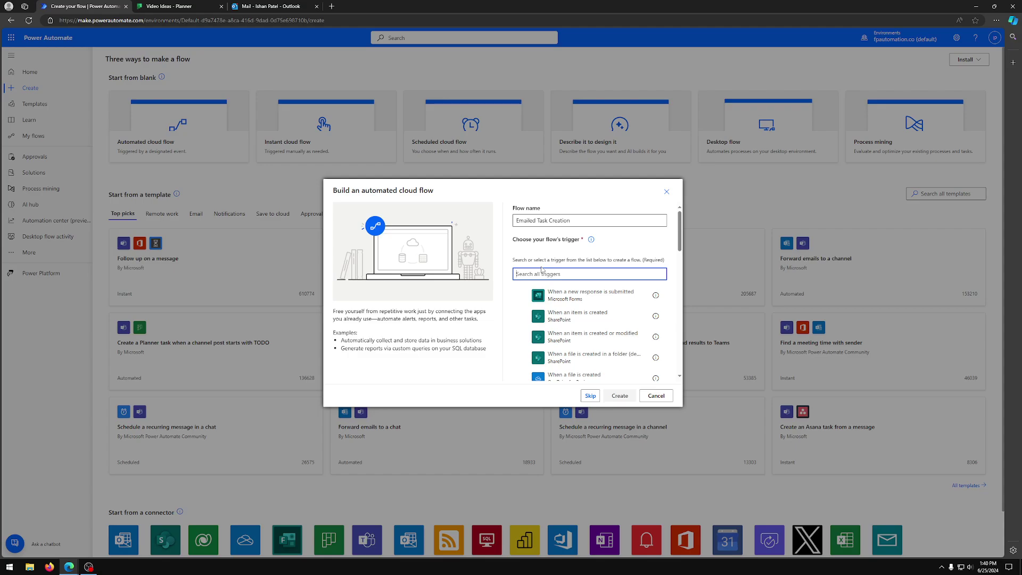
pyautogui.write('We')
pyautogui.write('en')
pyautogui.write(' an email arrives')
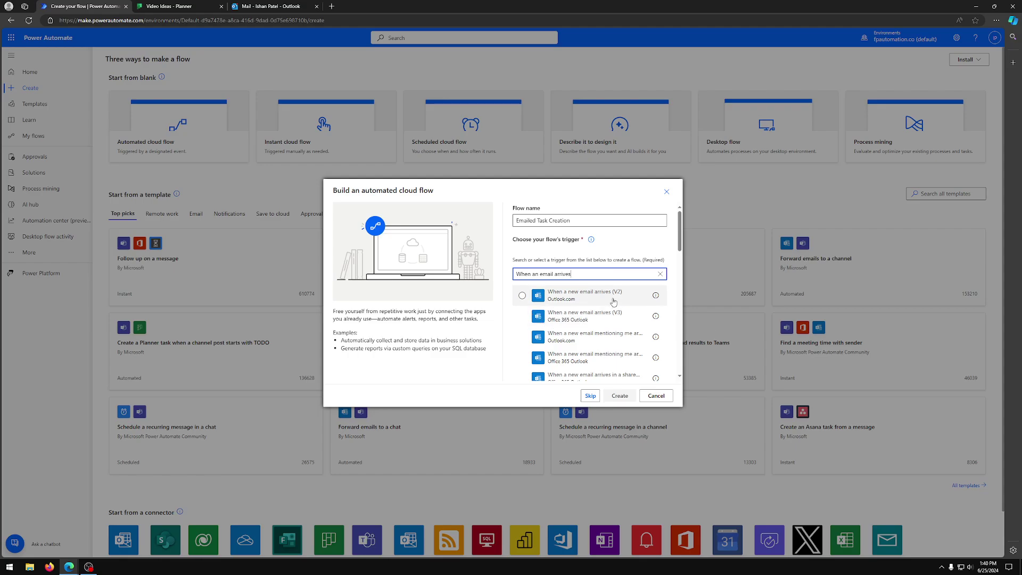
pyautogui.click(618, 316)
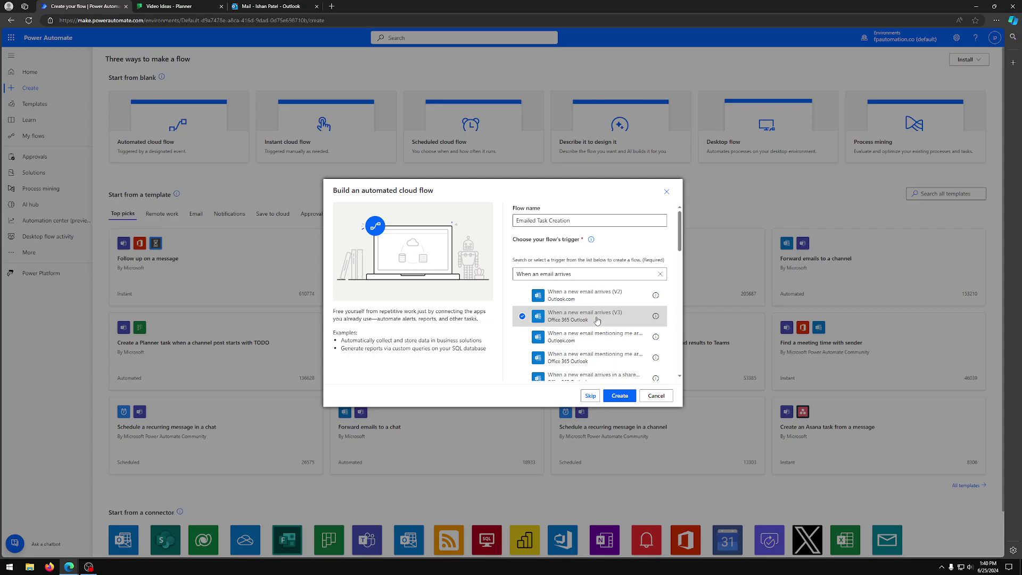
pyautogui.click(632, 399)
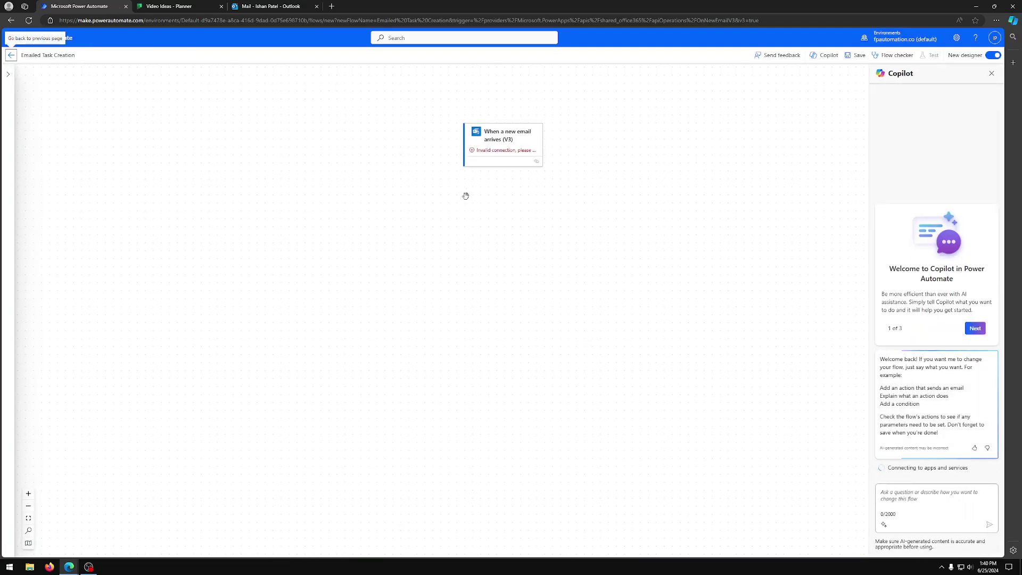
# Step: In the classic designer, keep the trigger on Inbox and set its From filter to one specific sender
pyautogui.click(993, 57)
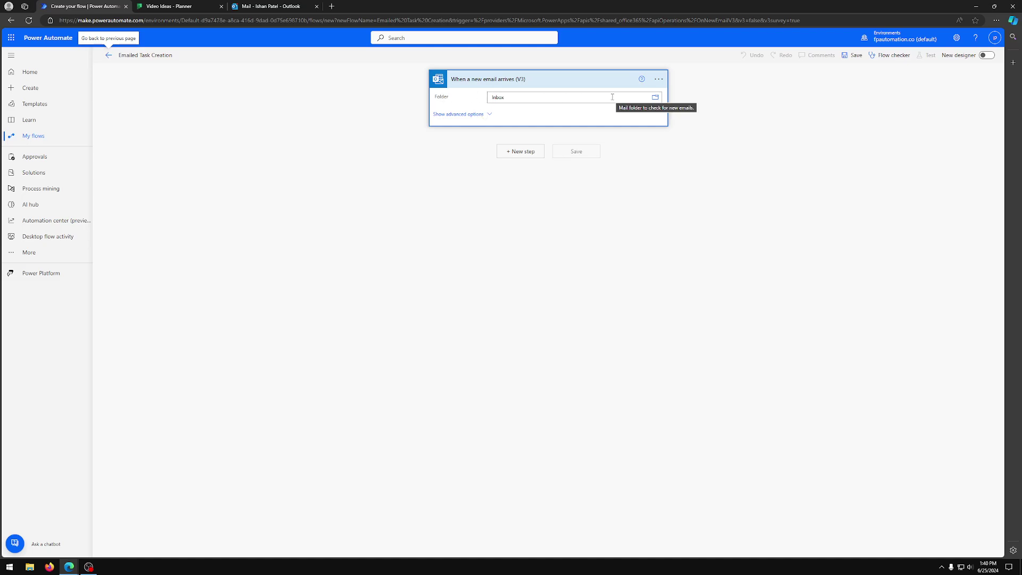
pyautogui.click(657, 100)
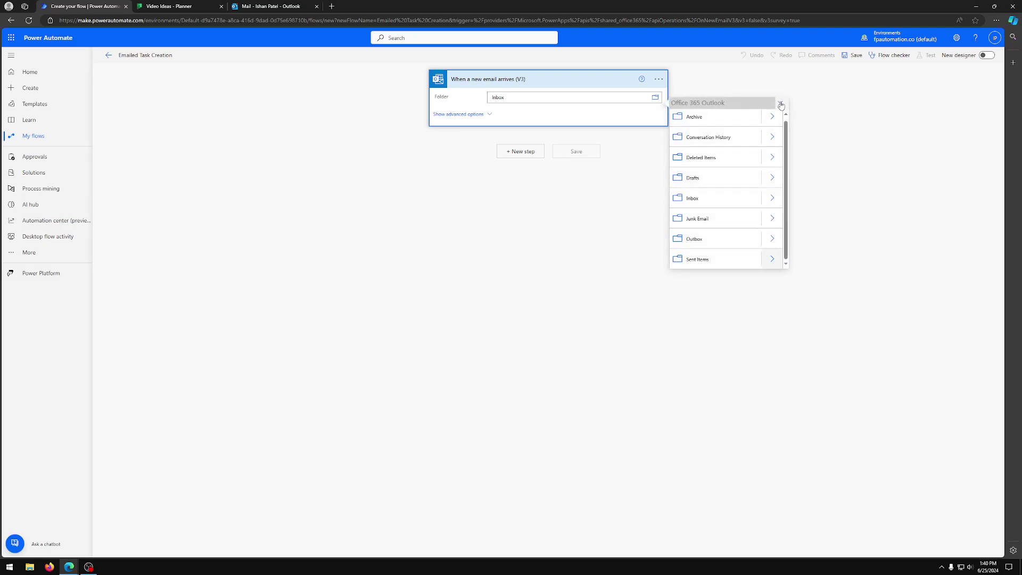
pyautogui.click(780, 104)
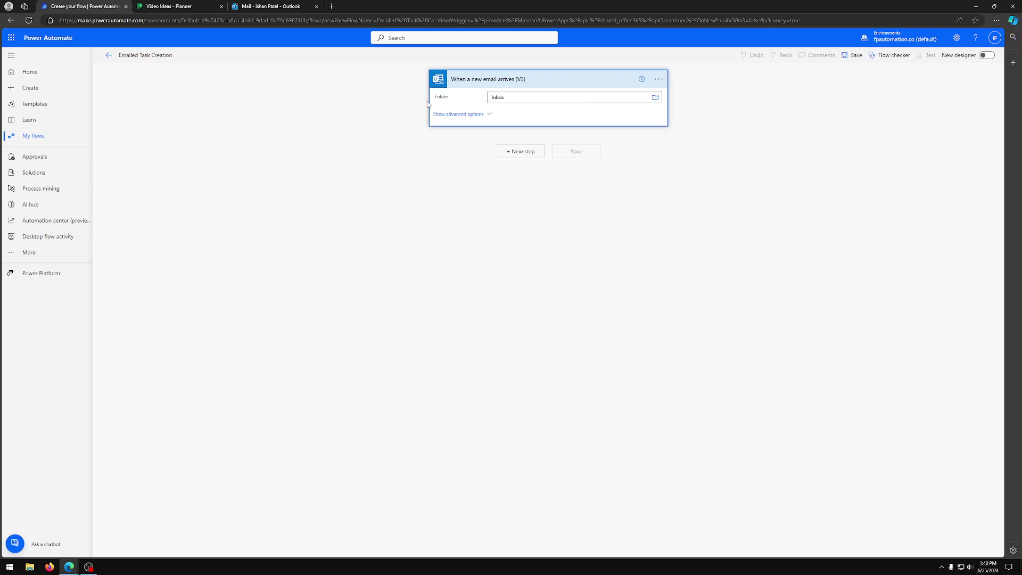
pyautogui.click(482, 115)
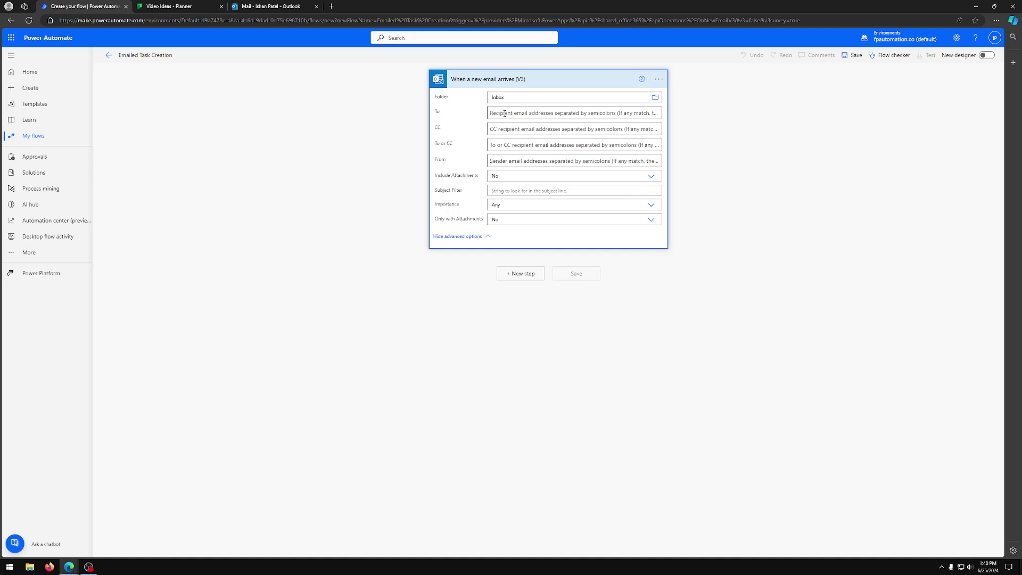
pyautogui.click(503, 163)
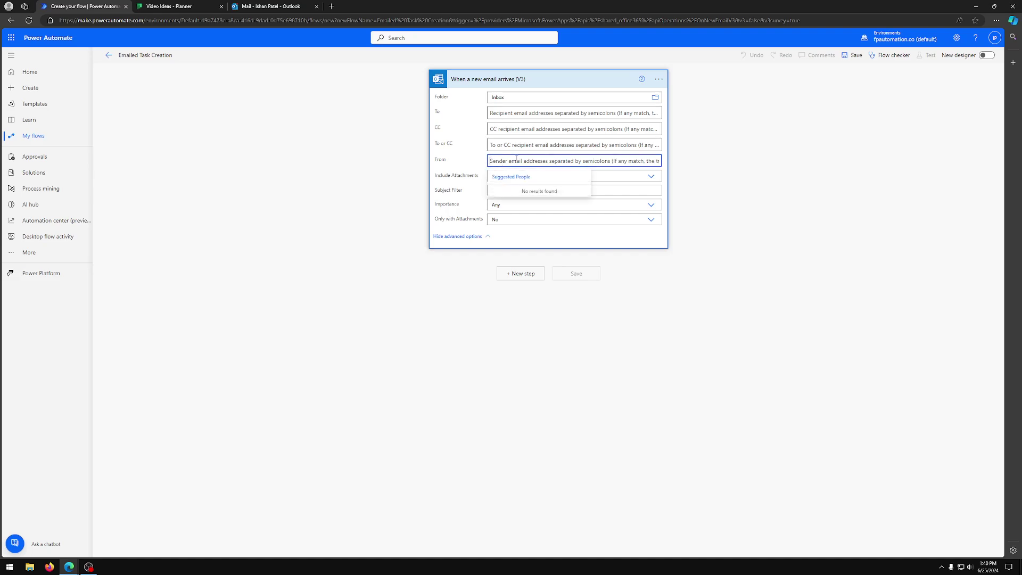
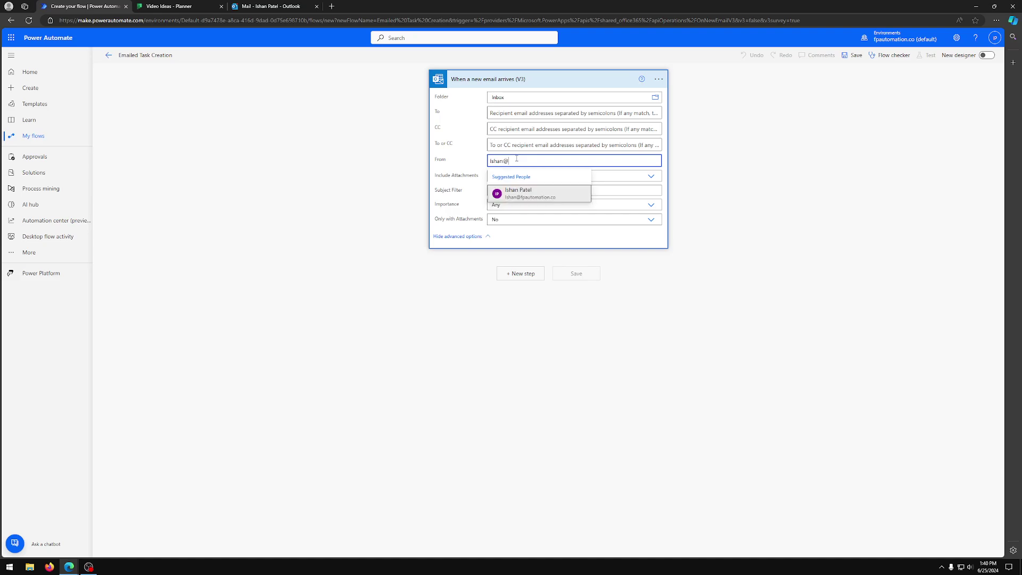
pyautogui.click(544, 196)
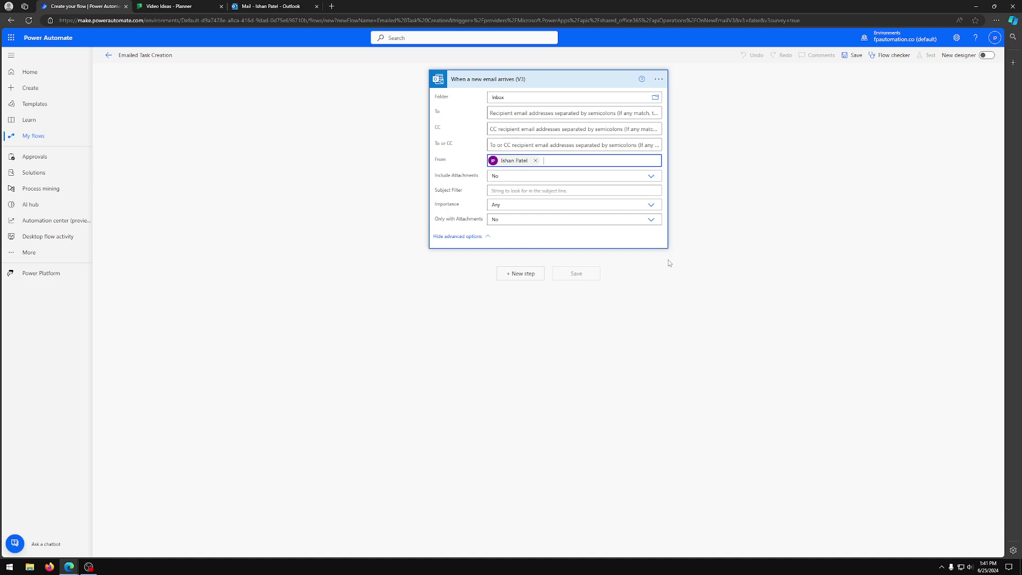
# Step: Add a Planner 'Create a task' action after the email trigger
pyautogui.click(534, 274)
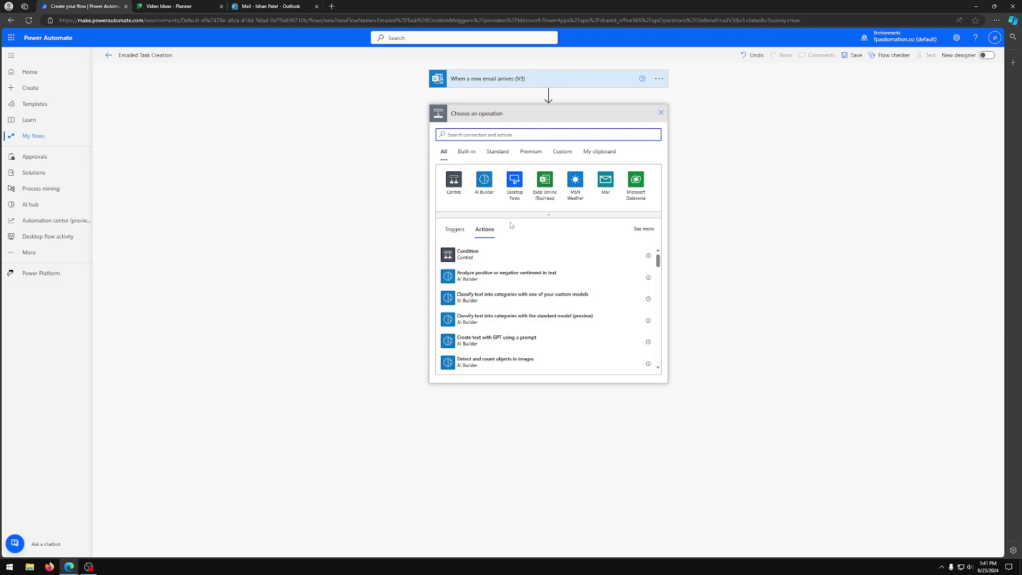
pyautogui.write('create a p')
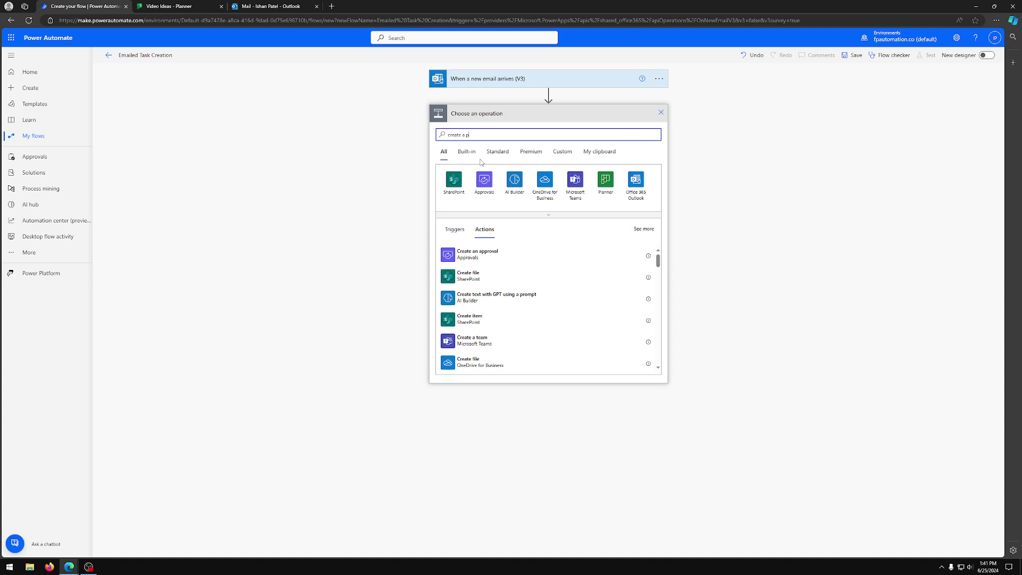
pyautogui.press('BackSpace')
pyautogui.write('task')
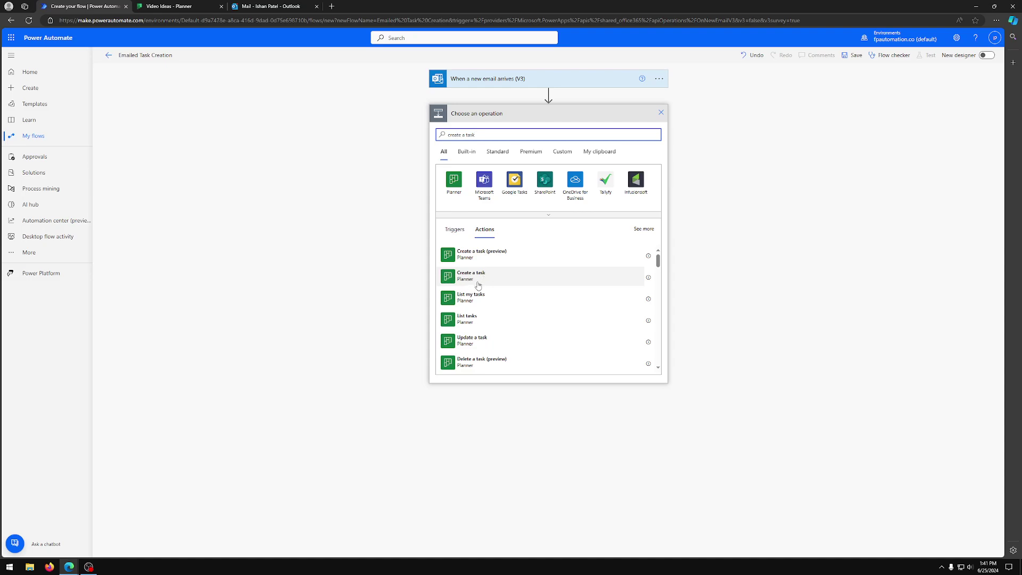
pyautogui.click(467, 282)
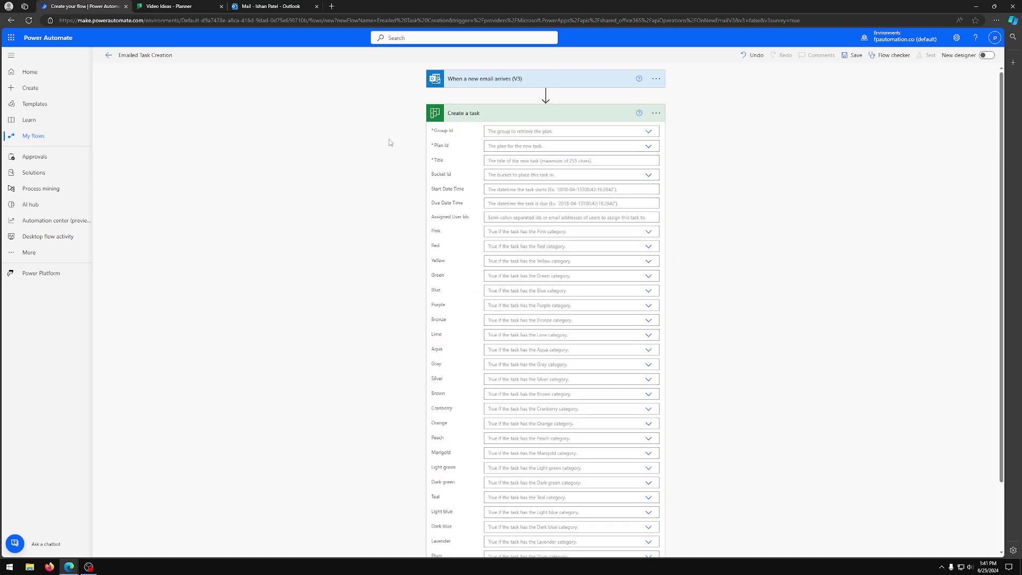
pyautogui.scroll(-1, 384, 182)
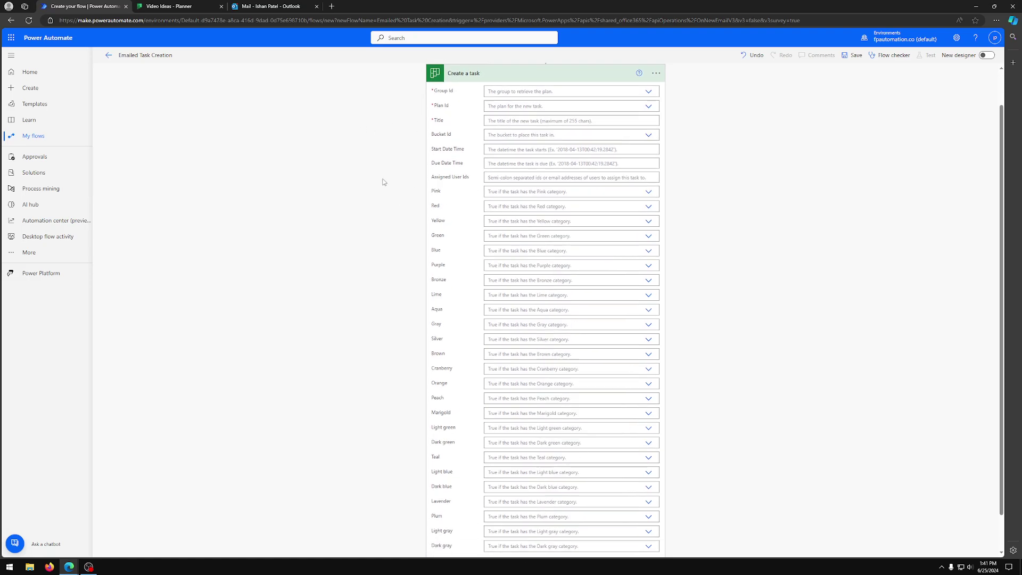
pyautogui.scroll(1, 410, 152)
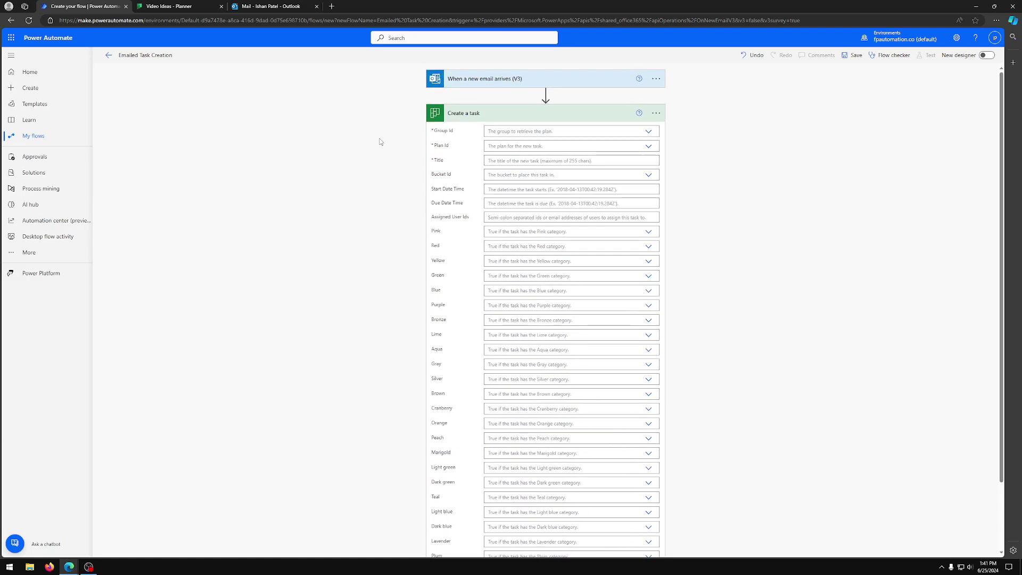
# Step: Set the task's group to Kajabi Content, plan to Video Ideas, and title to the email Subject
pyautogui.click(649, 134)
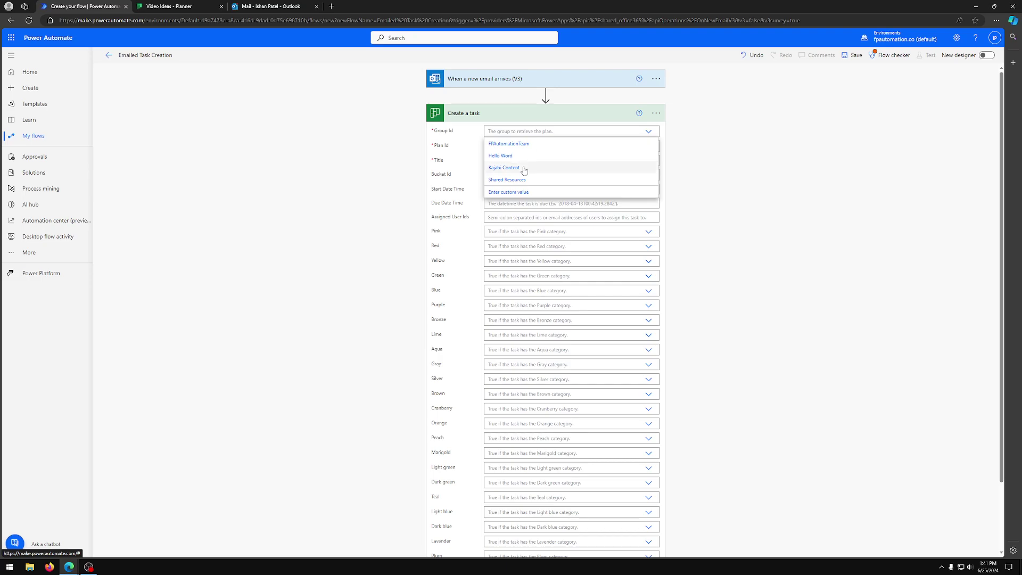
pyautogui.click(500, 170)
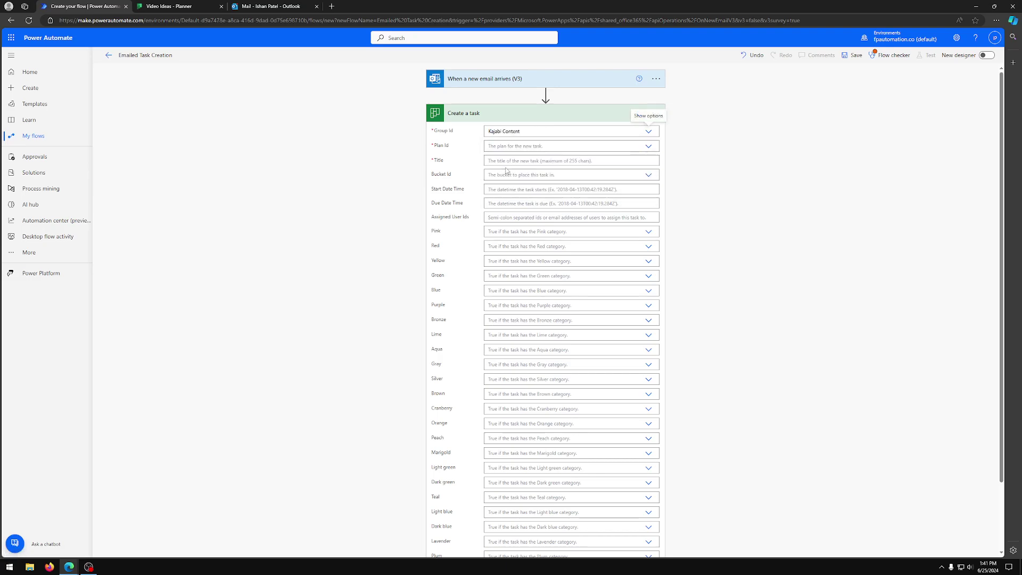
pyautogui.click(649, 147)
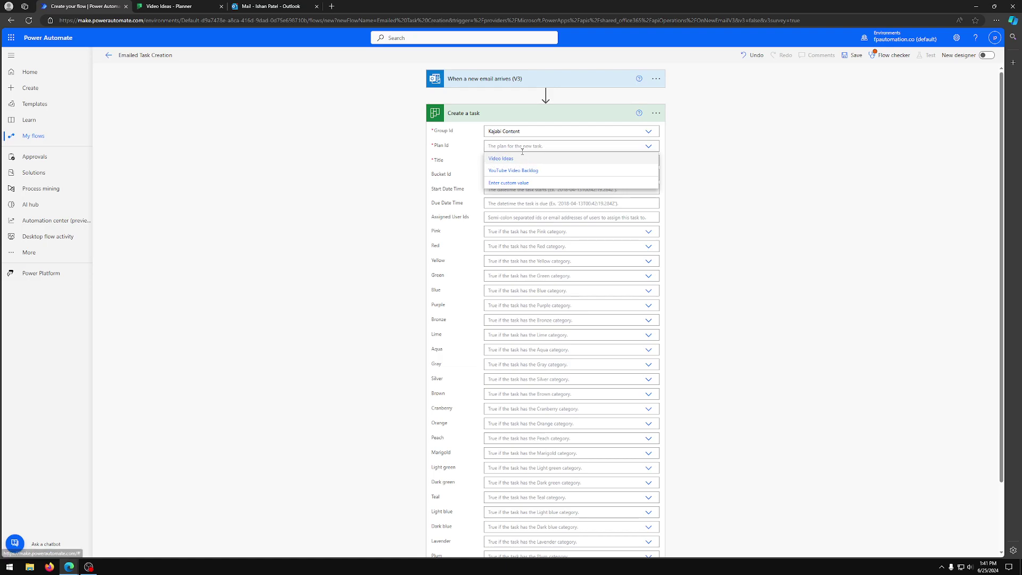
pyautogui.click(505, 160)
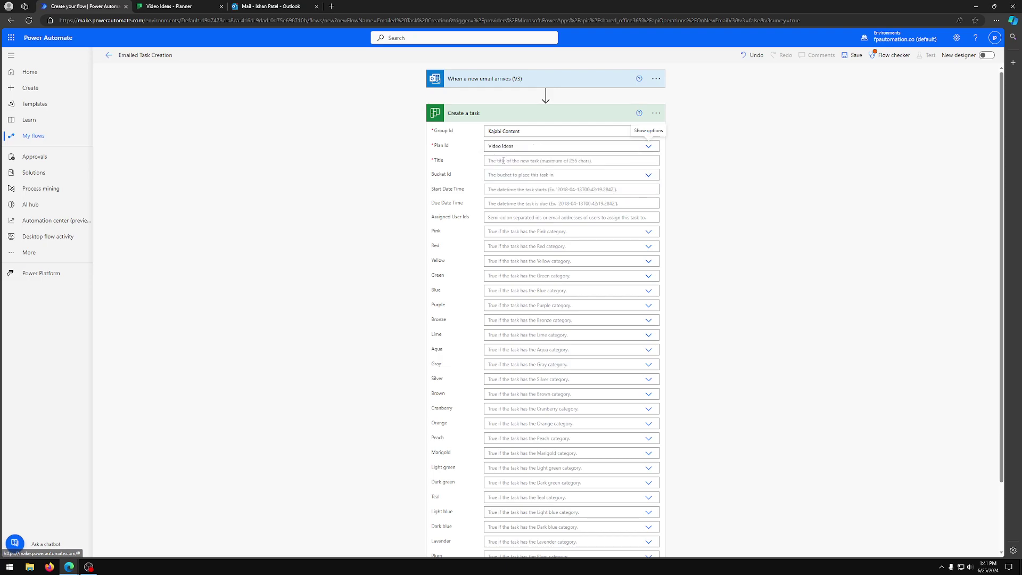
pyautogui.click(643, 162)
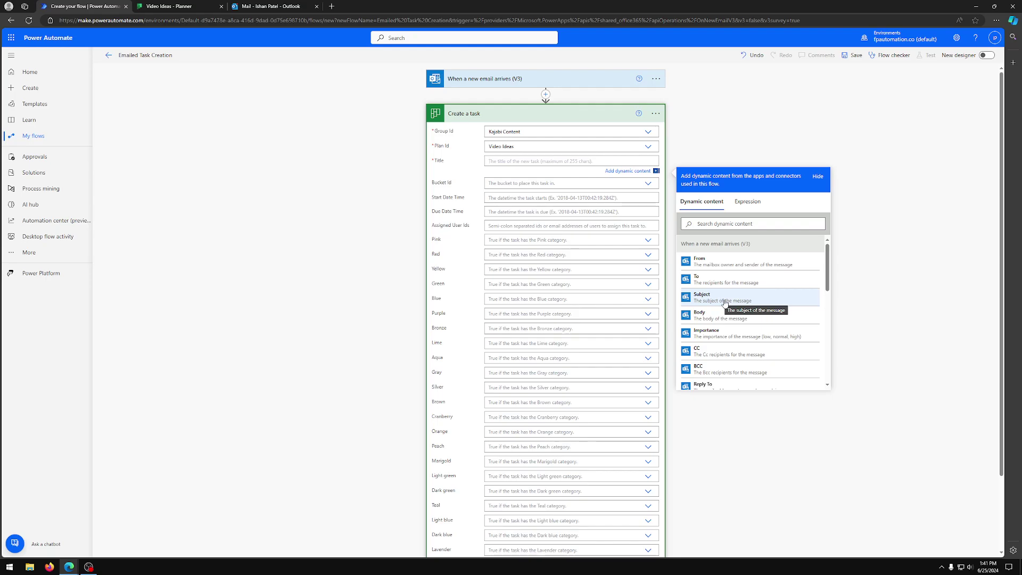
pyautogui.click(725, 303)
# Step: Put the task in the Emailed Task bucket with start date set to the email's Received Time
pyautogui.click(620, 186)
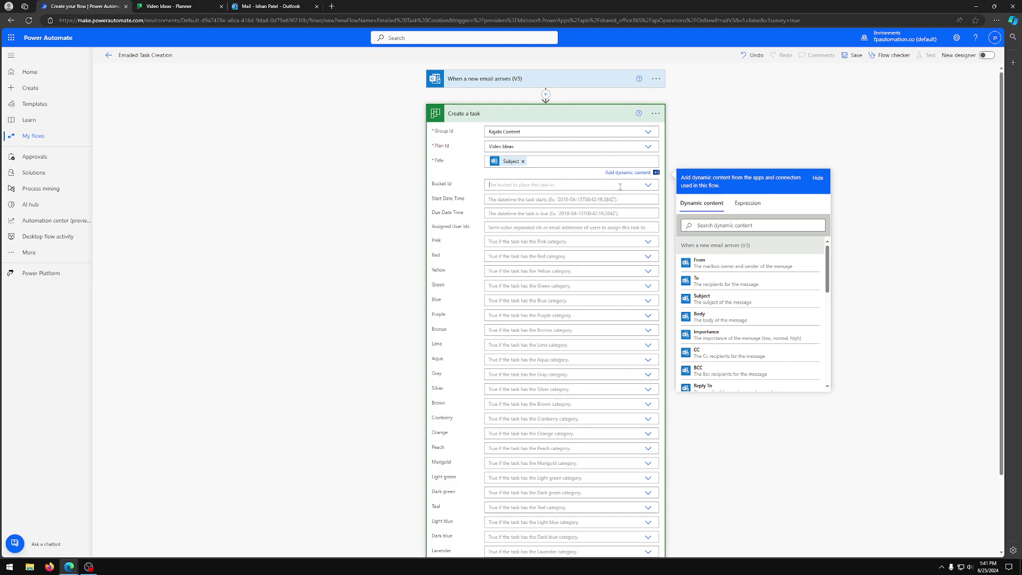
pyautogui.click(170, 5)
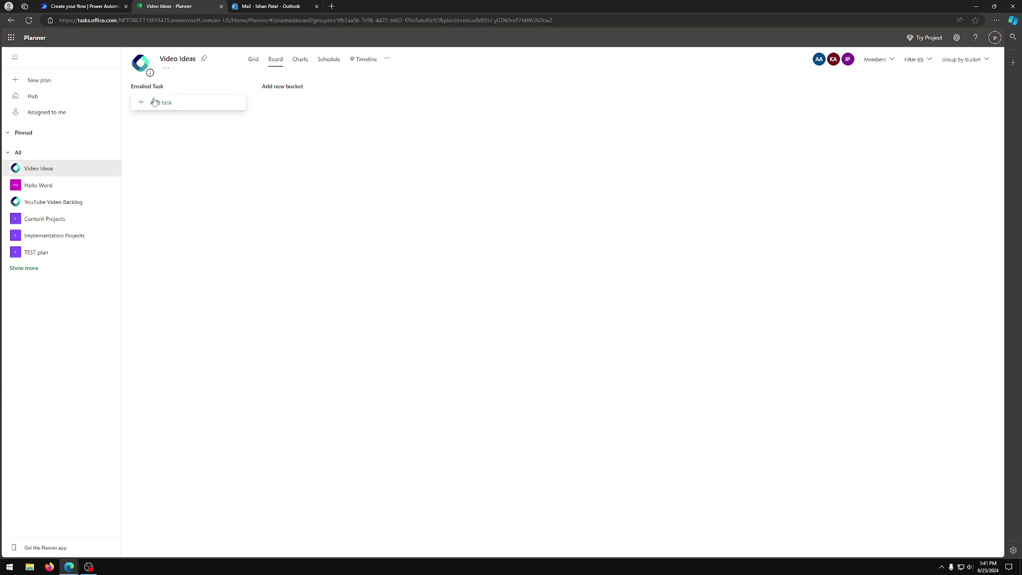
pyautogui.click(89, 6)
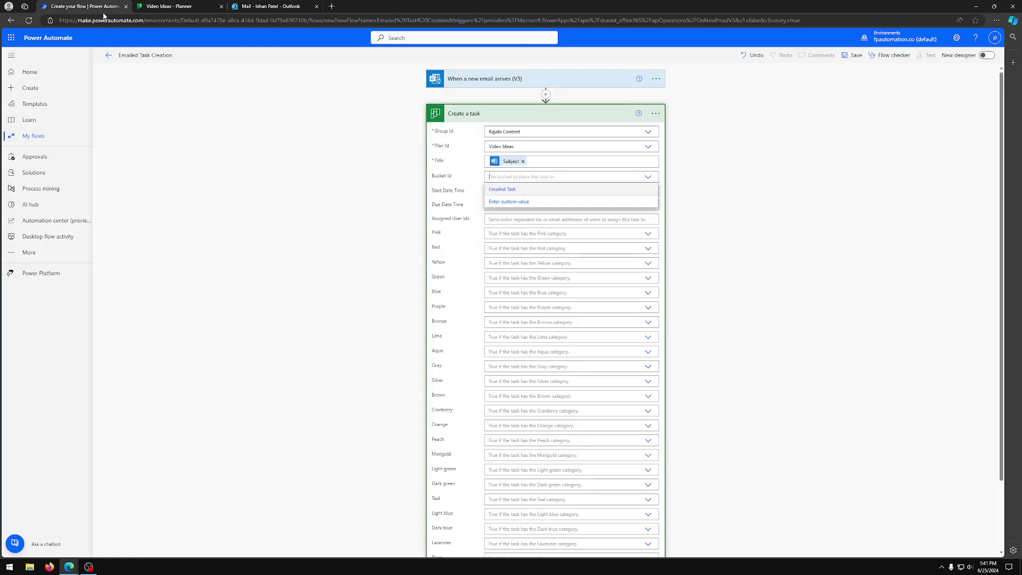
pyautogui.click(499, 190)
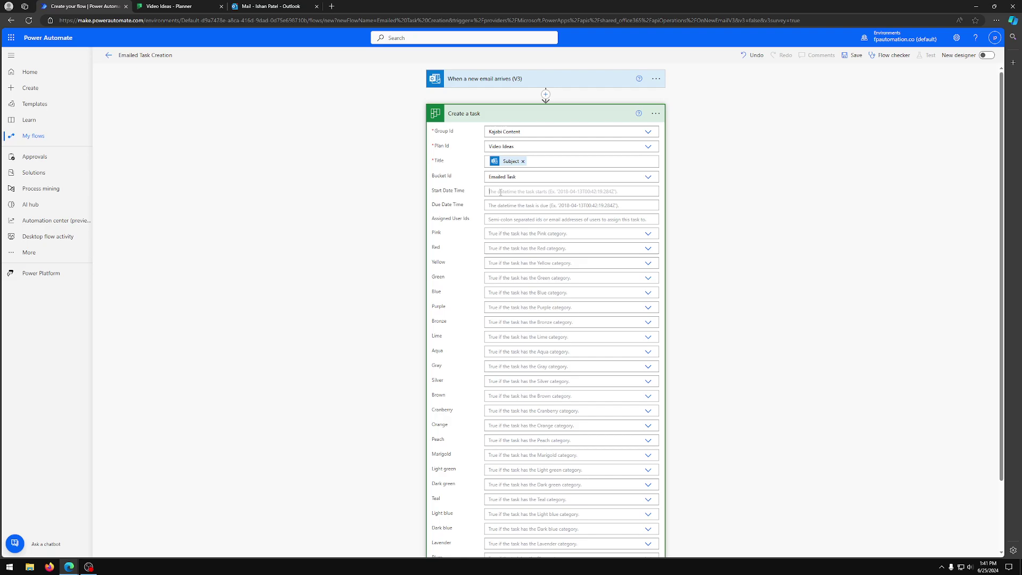
pyautogui.click(499, 192)
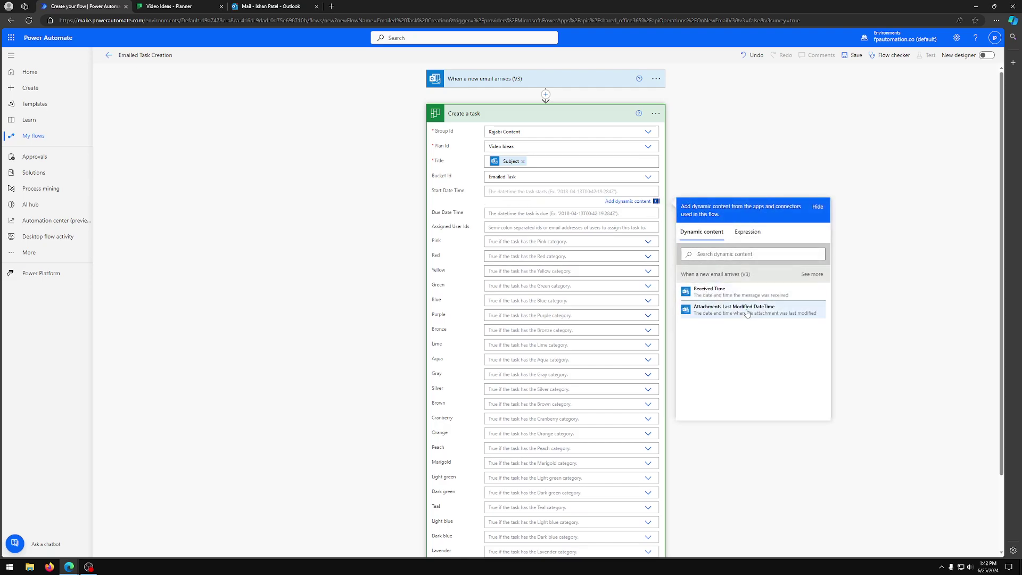
pyautogui.click(719, 296)
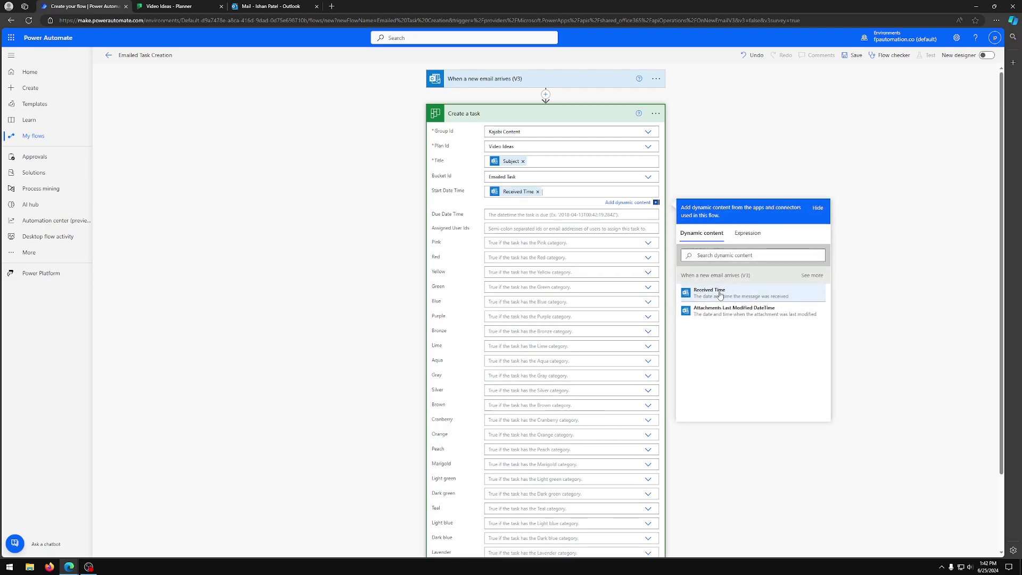
pyautogui.click(766, 138)
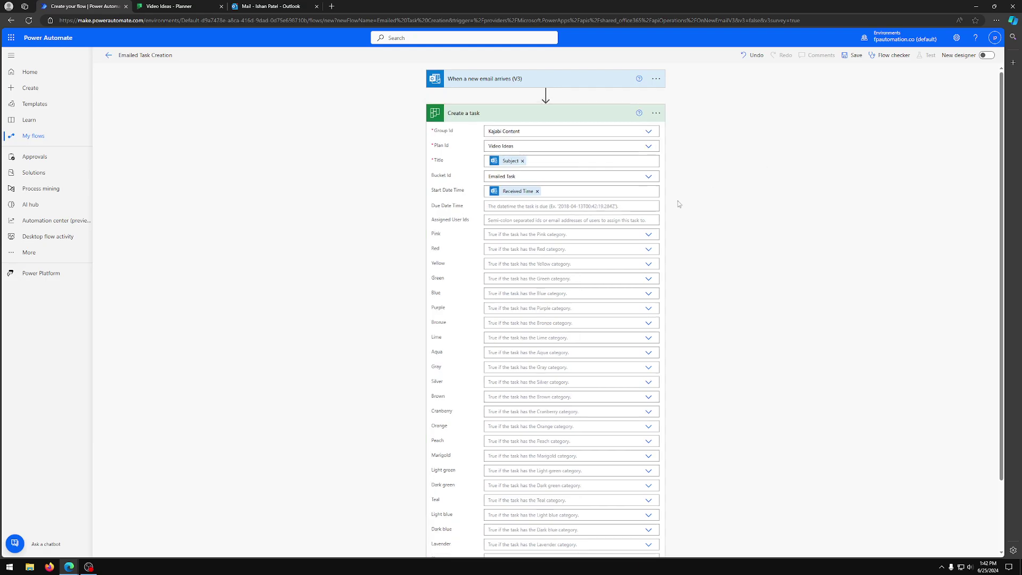
pyautogui.click(561, 205)
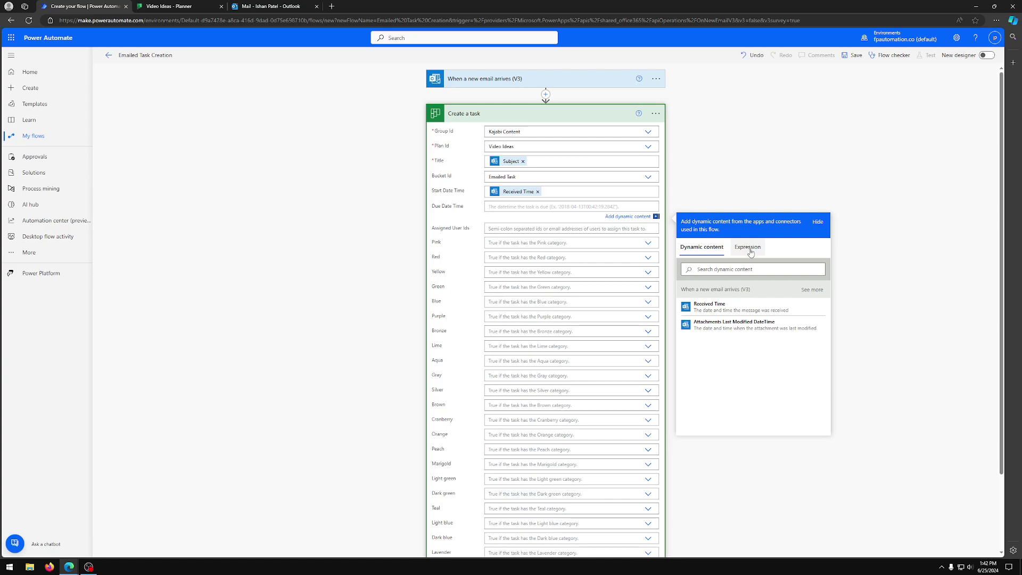
# Step: Build a due-date expression using addDays() with the email's Received Time inside
pyautogui.click(750, 251)
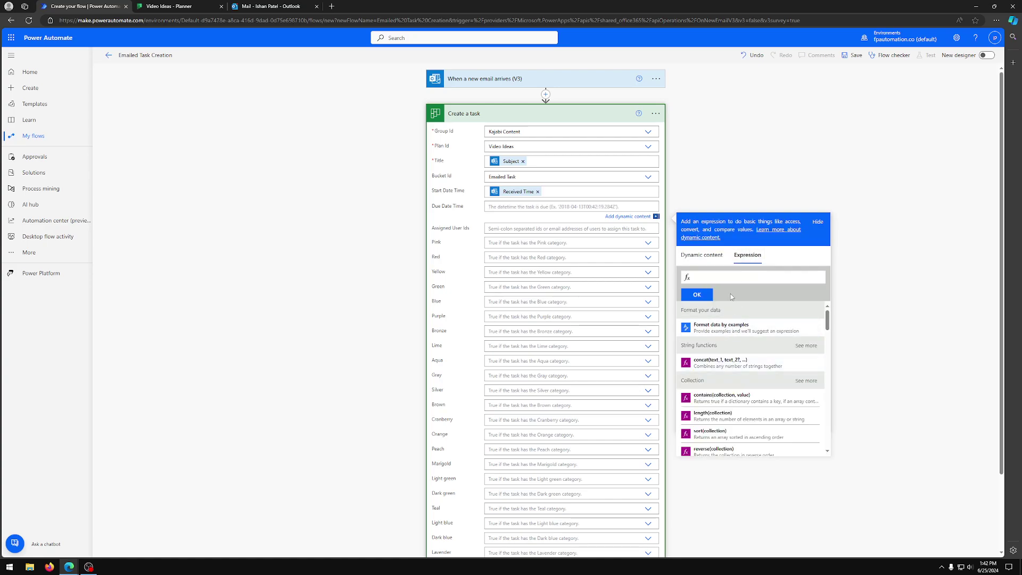
pyautogui.write('add')
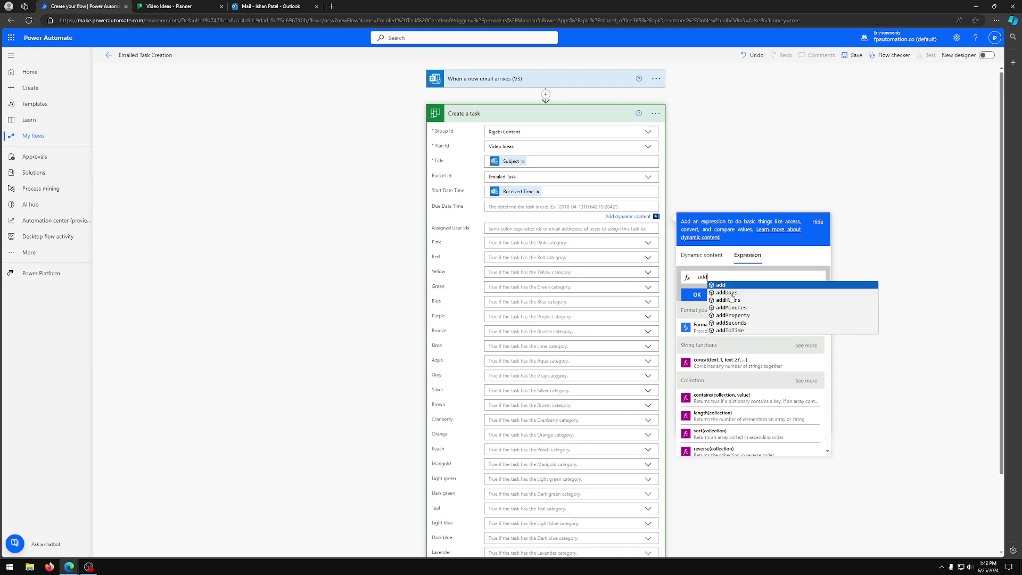
pyautogui.click(730, 294)
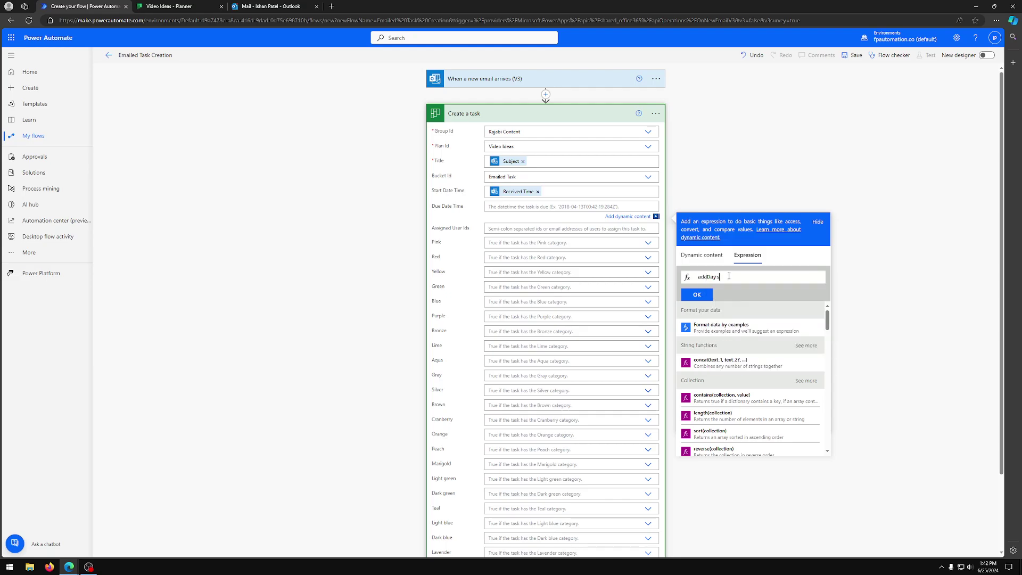
pyautogui.write('(')
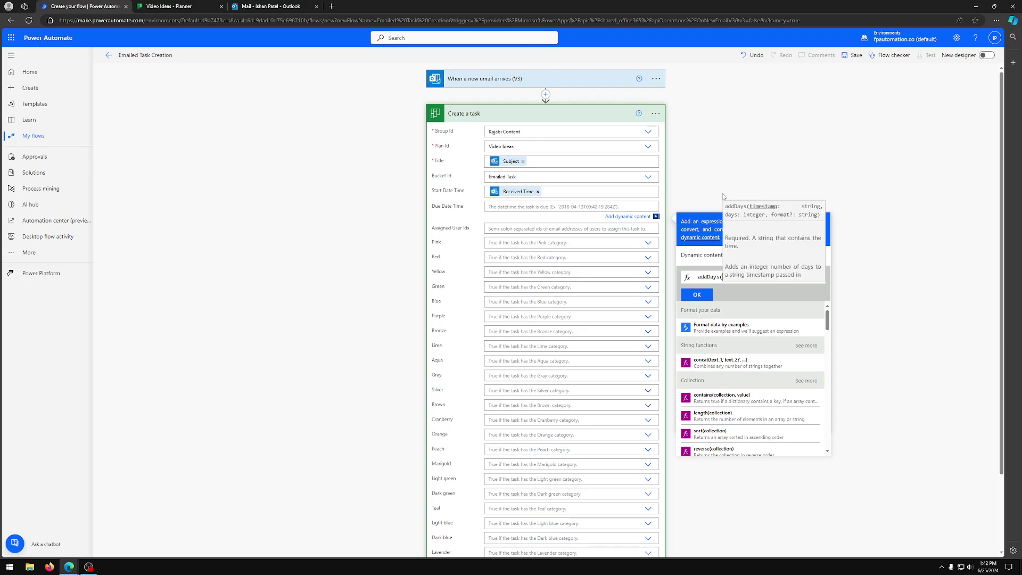
pyautogui.click(700, 257)
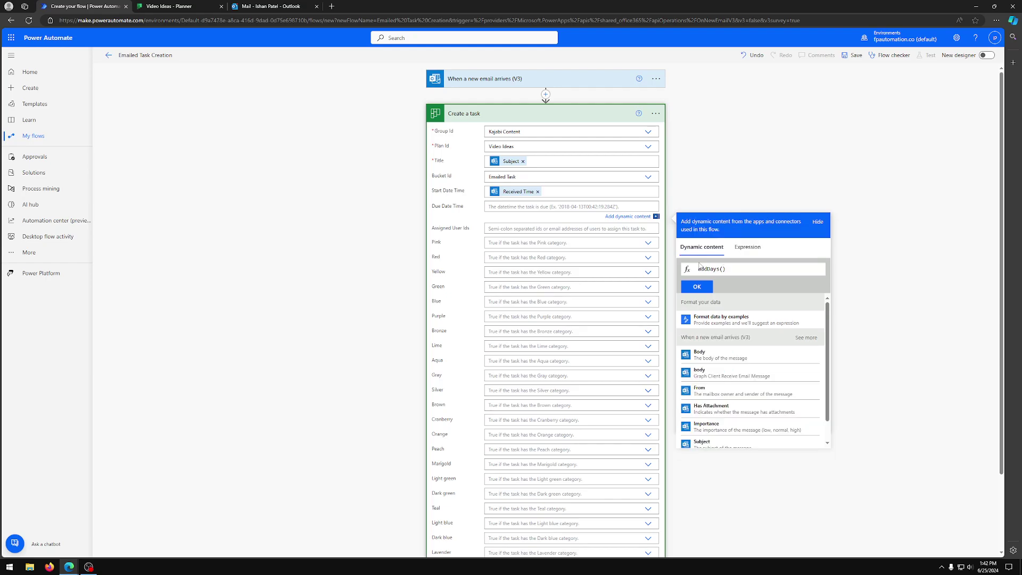
pyautogui.click(806, 338)
pyautogui.scroll(-2, 796, 343)
pyautogui.scroll(-4, 795, 343)
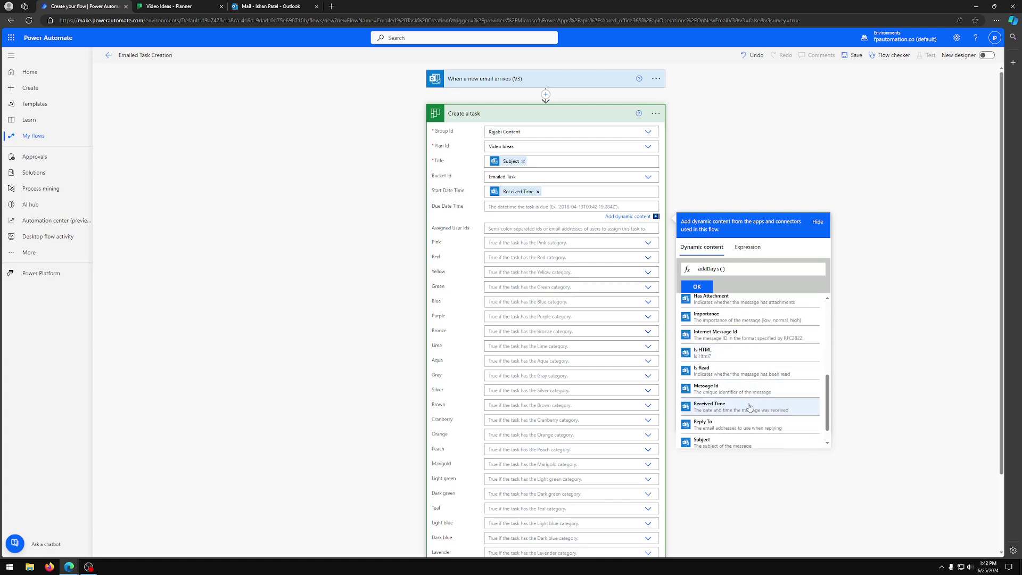
pyautogui.click(750, 407)
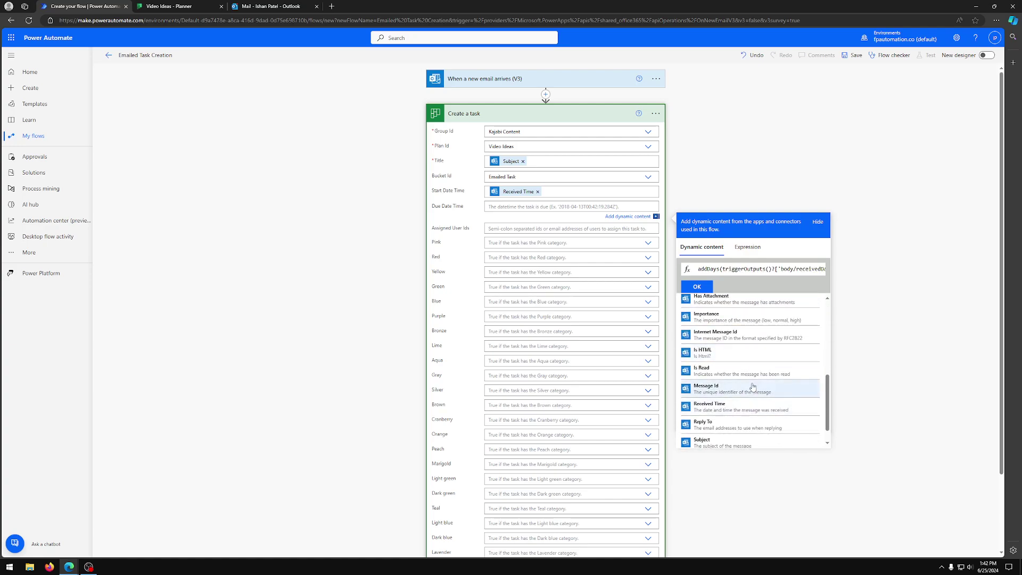
# Step: Add ', 7' to the addDays expression and confirm it as the Due Date Time
pyautogui.moveTo(796, 269); pyautogui.dragTo(832, 272)
pyautogui.click(809, 270)
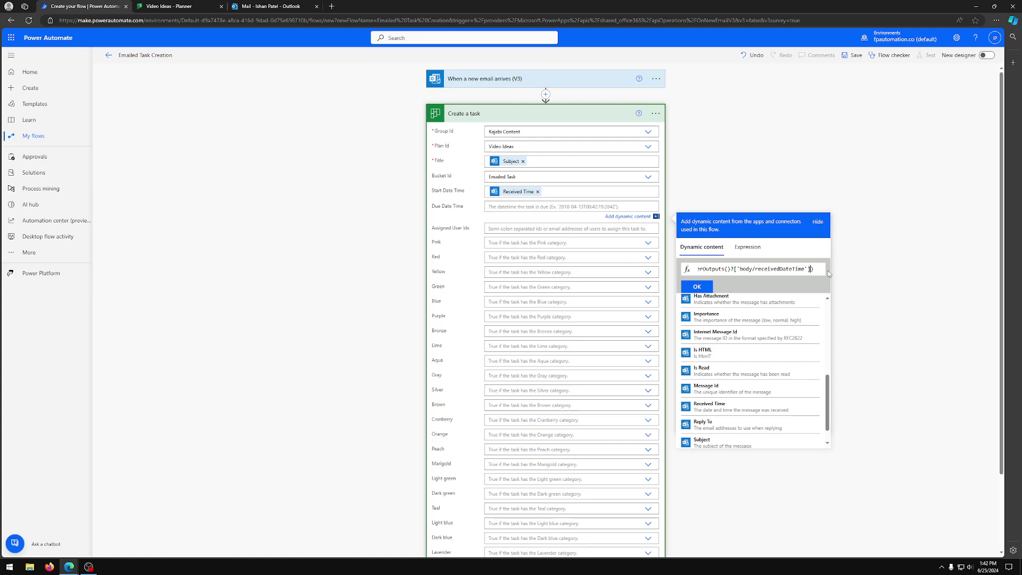
pyautogui.write(', 7')
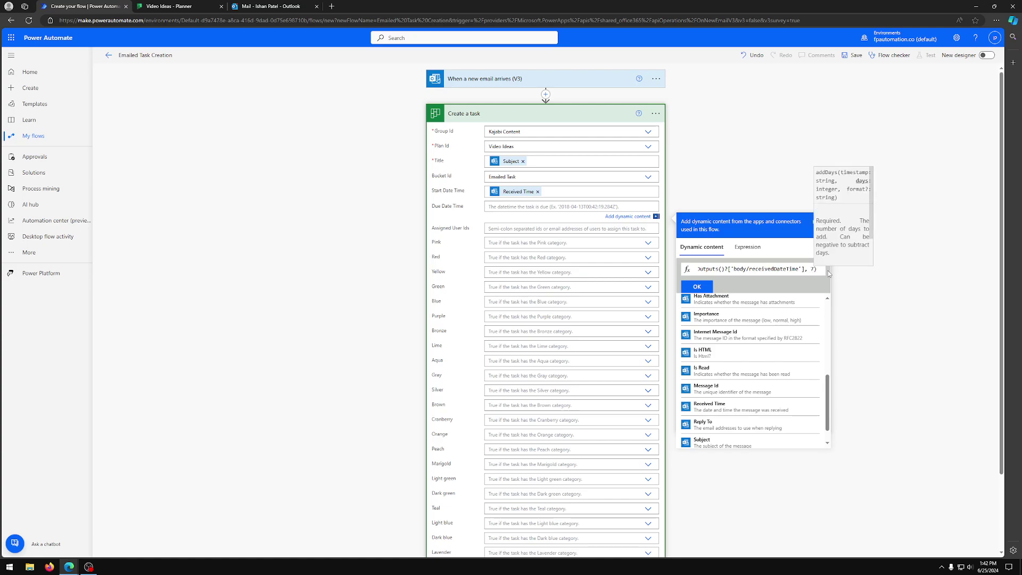
pyautogui.moveTo(791, 269); pyautogui.dragTo(686, 273)
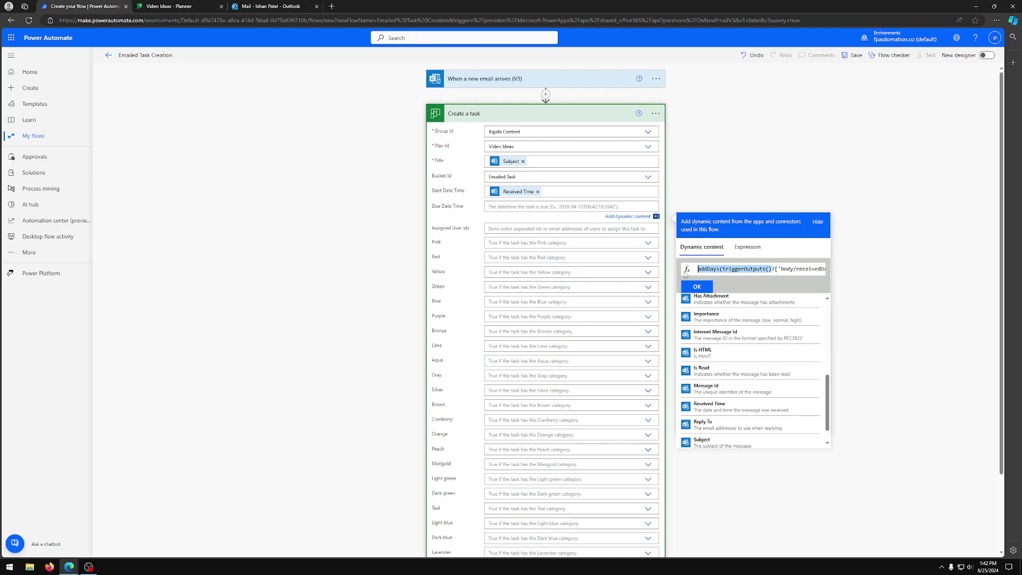
pyautogui.click(710, 270)
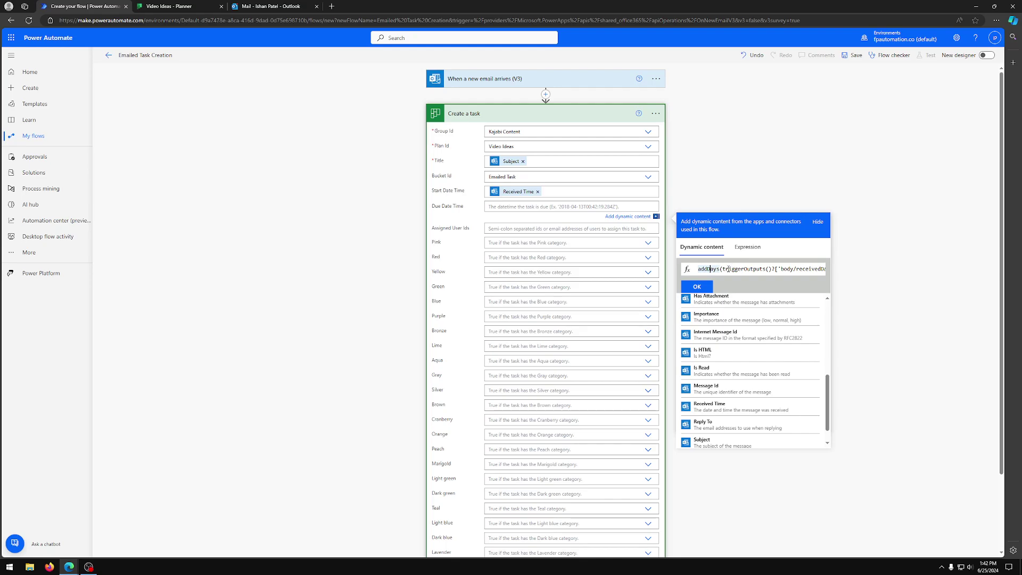
pyautogui.moveTo(729, 269); pyautogui.dragTo(696, 270)
pyautogui.click(702, 287)
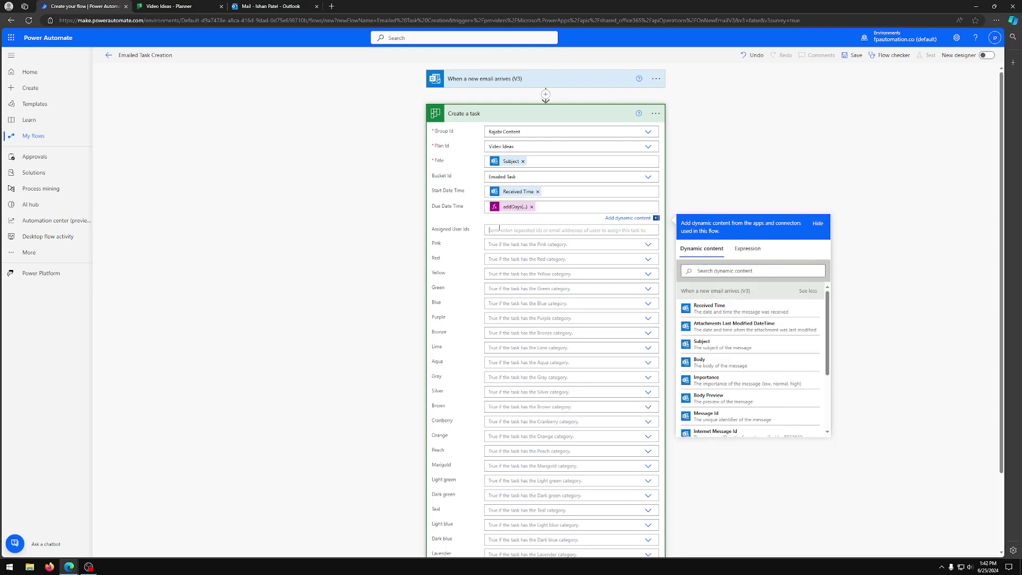
# Step: Assign the task to the email's To recipients
pyautogui.click(499, 228)
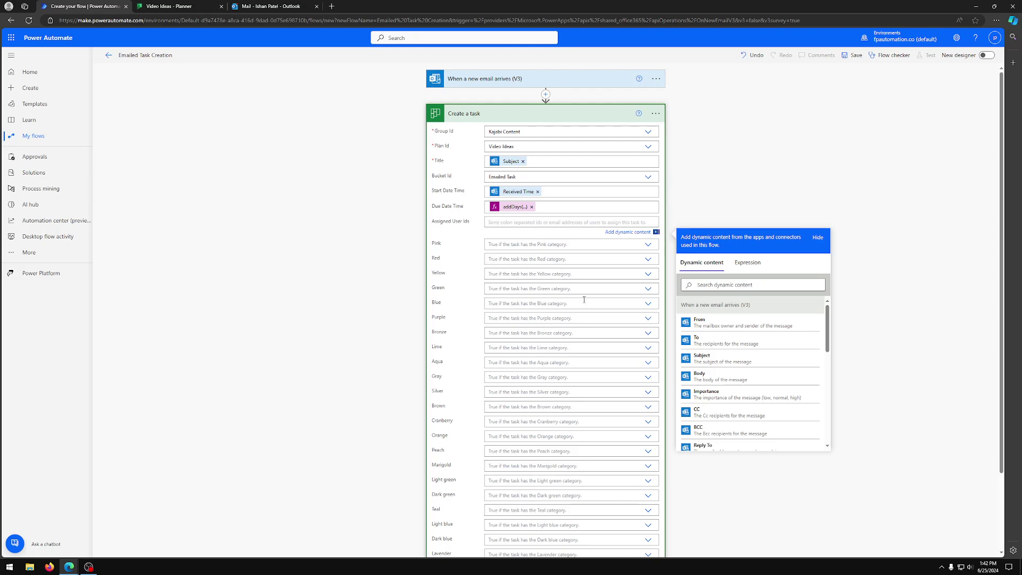
pyautogui.click(700, 341)
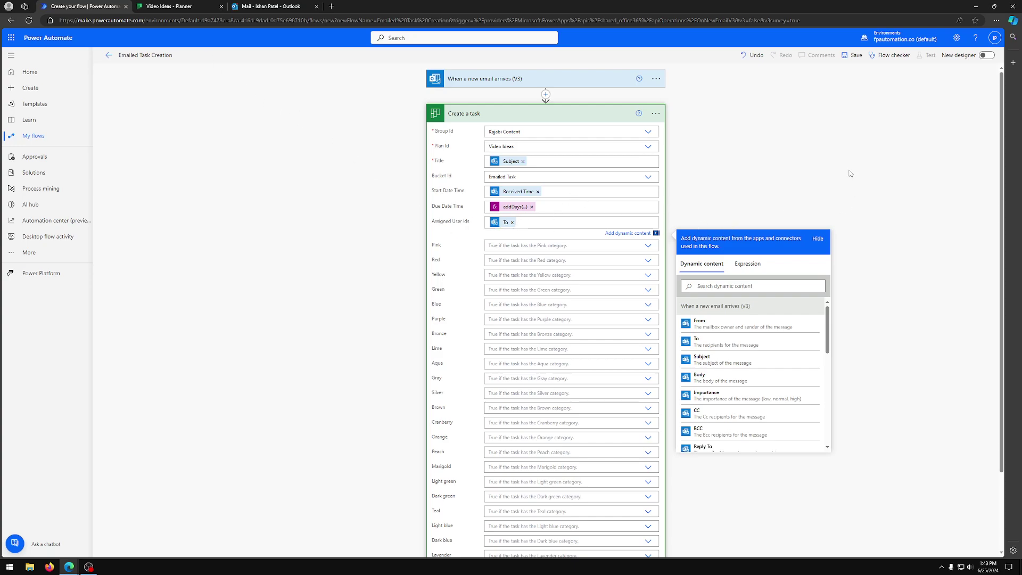
pyautogui.click(776, 178)
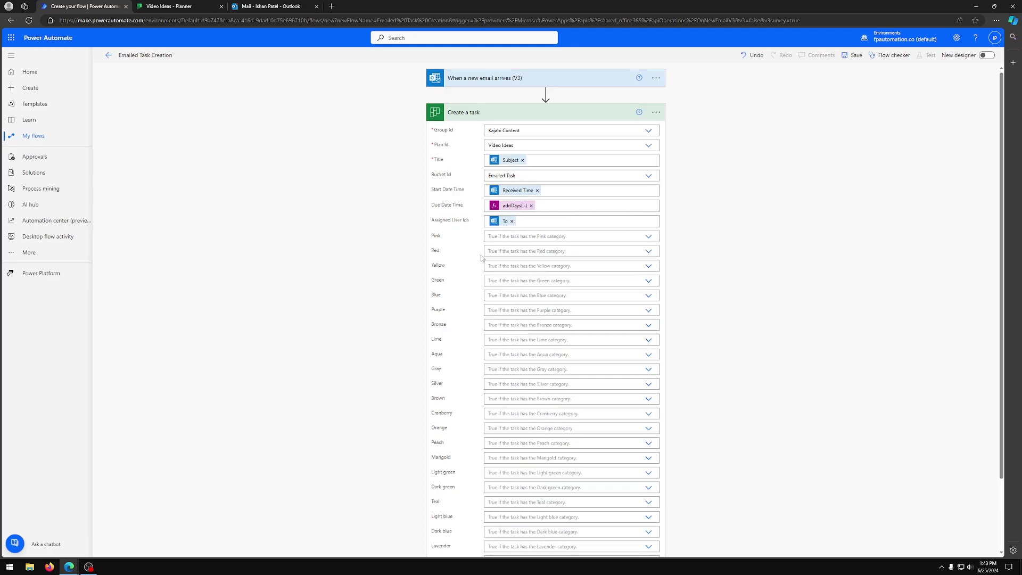
# Step: Set the task's Green category to Yes
pyautogui.scroll(-1, 435, 239)
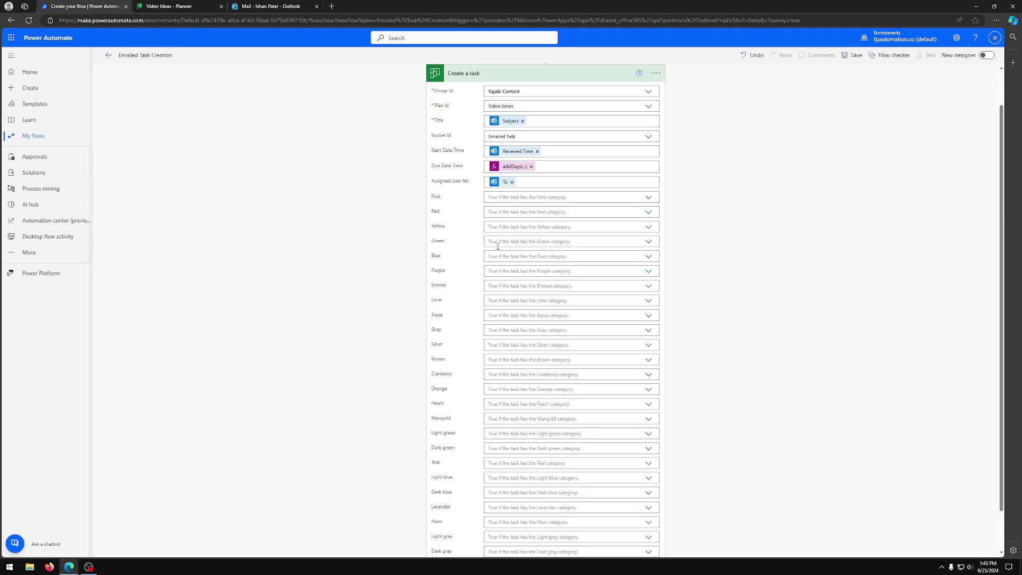
pyautogui.click(648, 241)
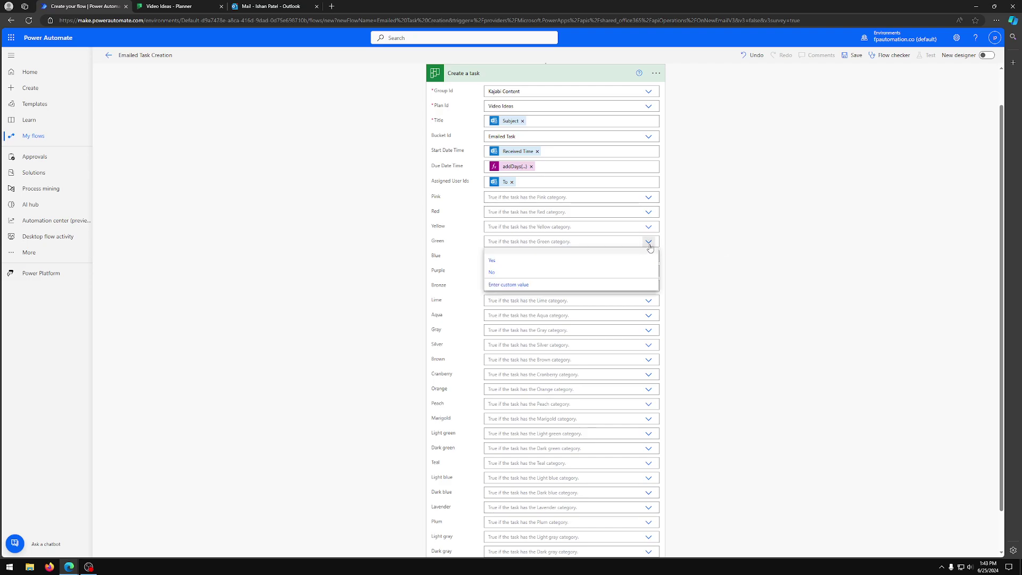
pyautogui.click(648, 242)
pyautogui.click(649, 242)
pyautogui.click(574, 265)
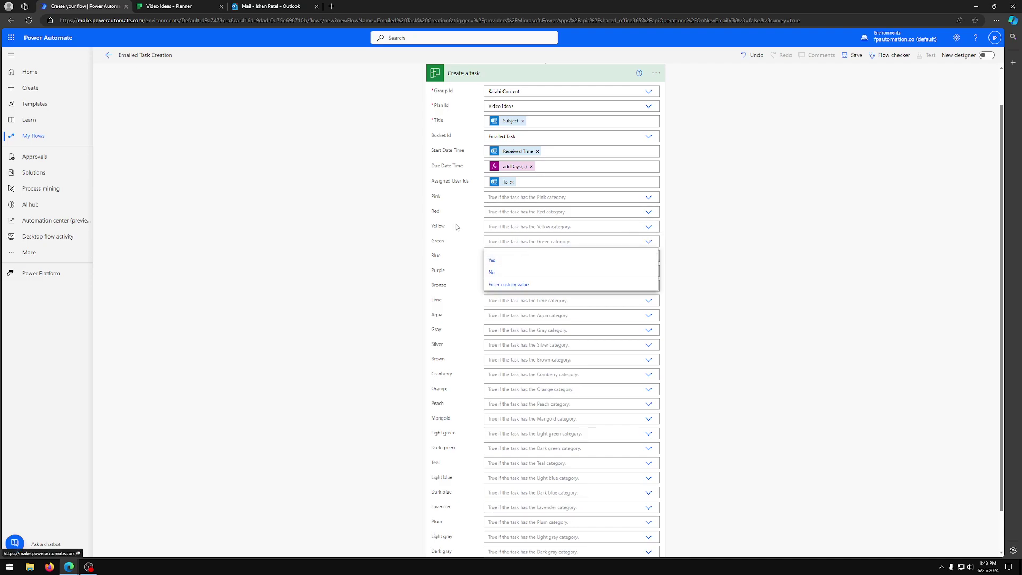
pyautogui.click(192, 6)
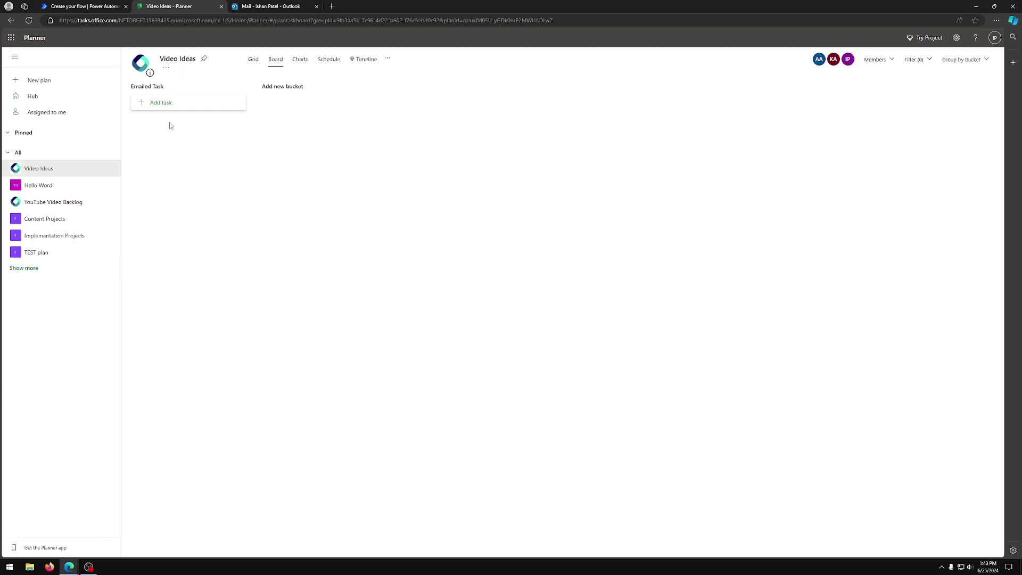
pyautogui.click(80, 6)
pyautogui.scroll(-2, 623, 271)
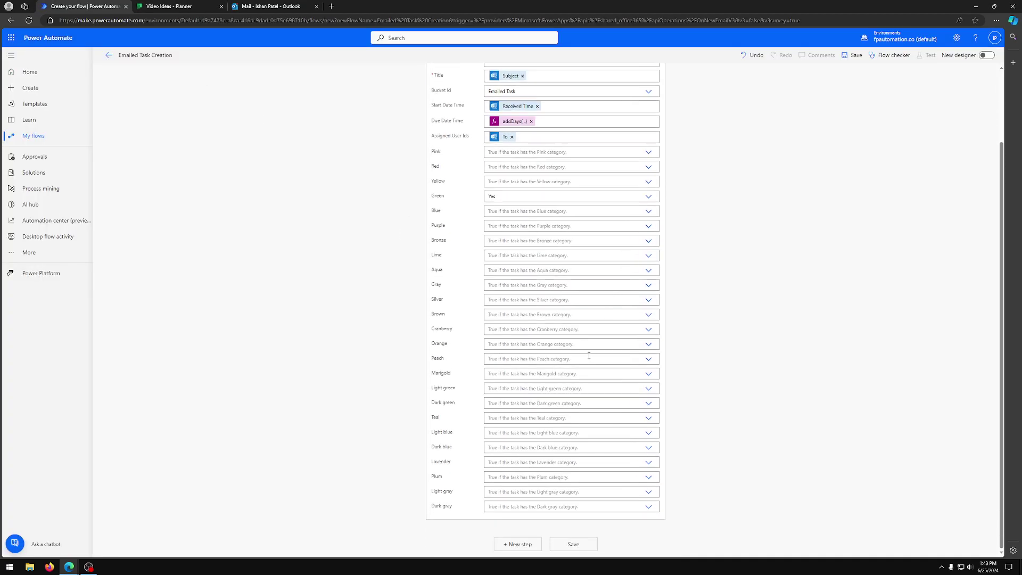
# Step: Save the Emailed Task Creation flow and start a manual test run
pyautogui.click(573, 544)
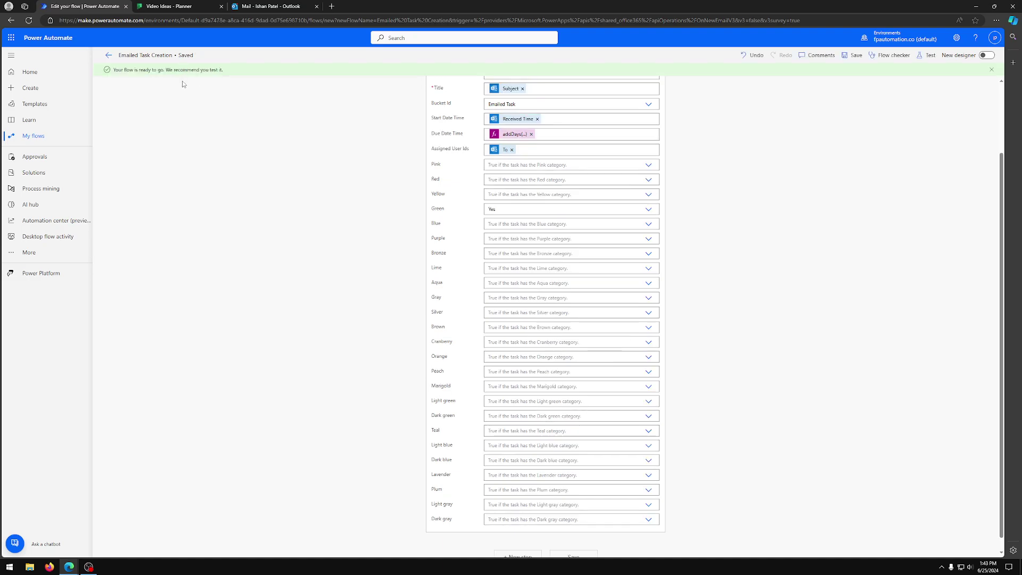
pyautogui.click(928, 56)
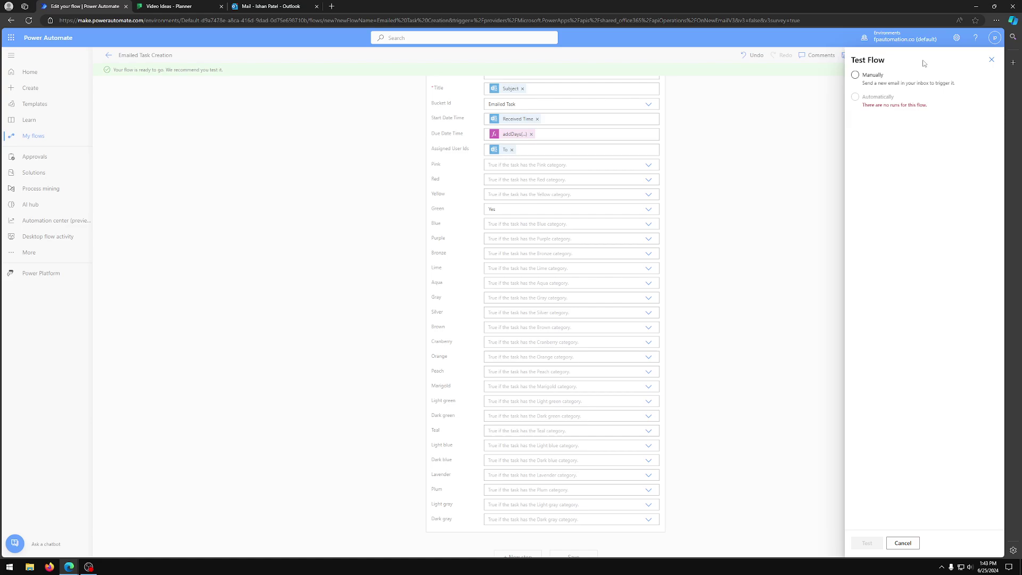
pyautogui.click(887, 80)
pyautogui.click(879, 79)
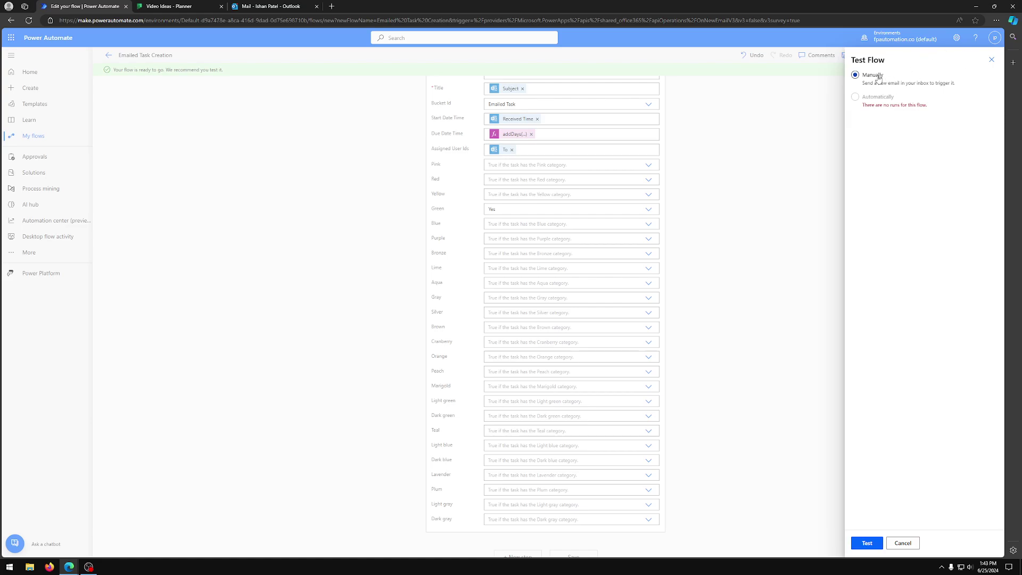
pyautogui.click(867, 543)
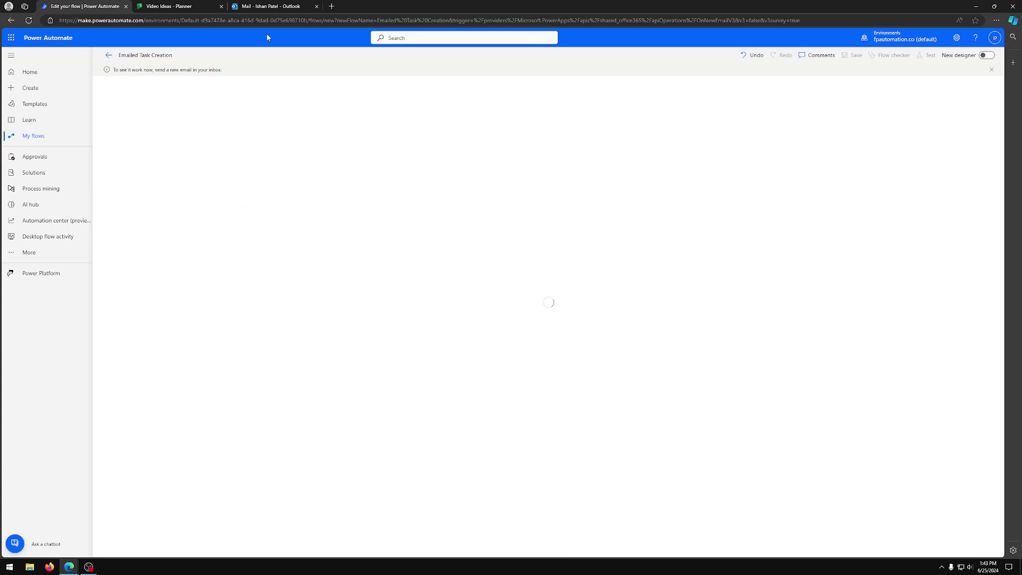
# Step: Review and send the drafted Outlook email requesting a video on creating Planner tasks from email
pyautogui.click(295, 5)
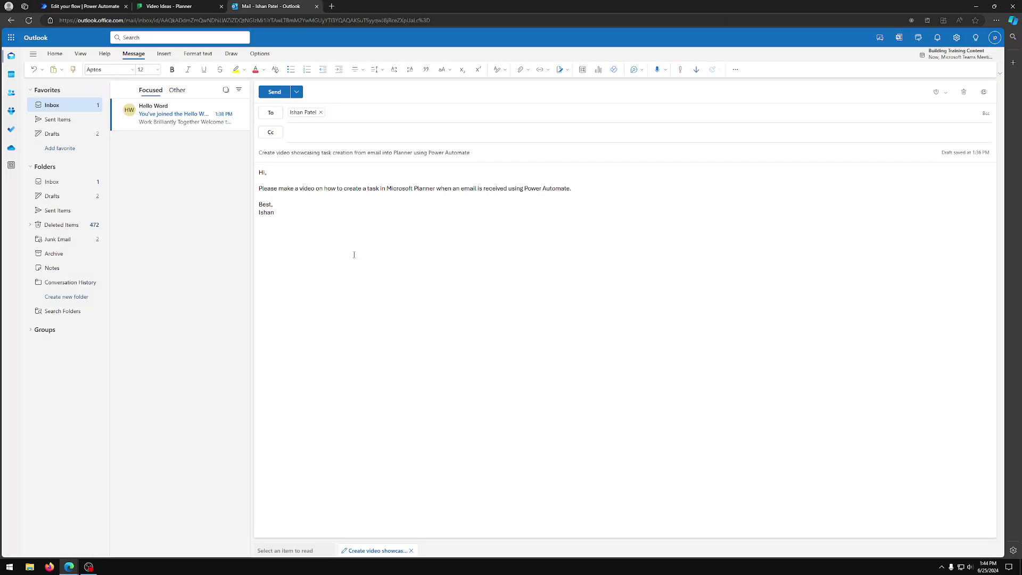
pyautogui.click(325, 229)
pyautogui.moveTo(264, 156); pyautogui.dragTo(379, 154)
pyautogui.click(408, 271)
pyautogui.moveTo(322, 233); pyautogui.dragTo(267, 172)
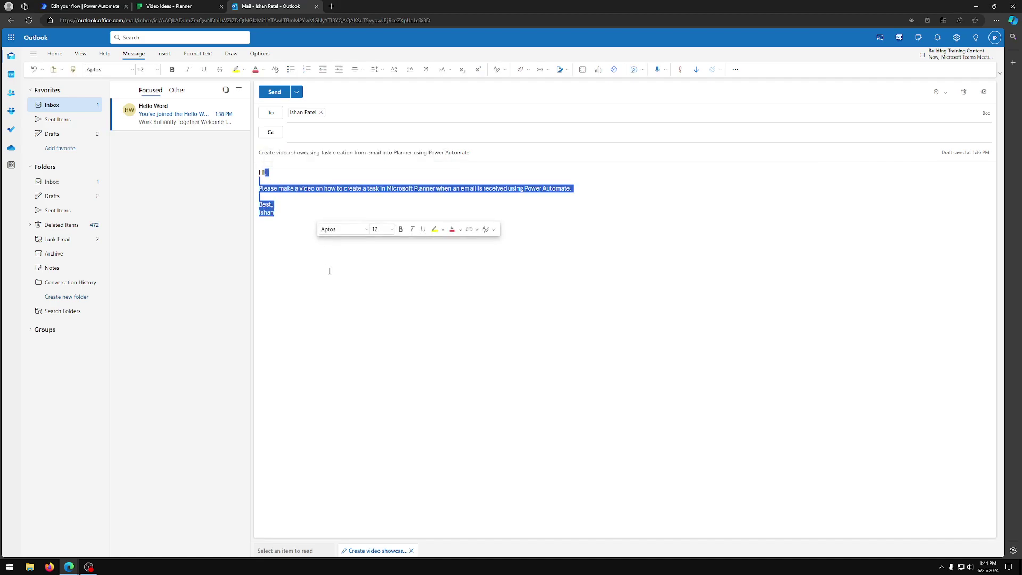
pyautogui.click(337, 289)
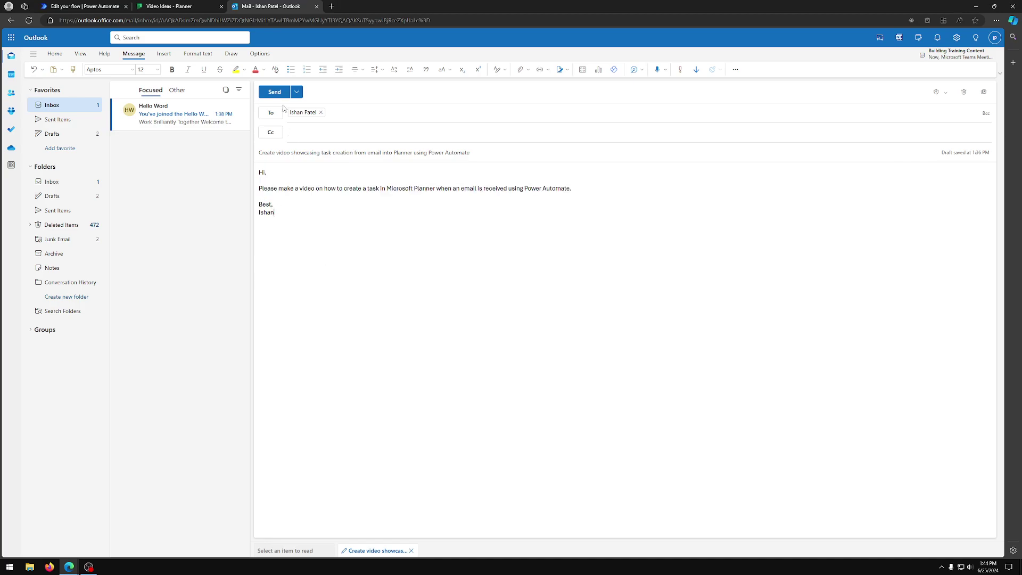
pyautogui.click(280, 95)
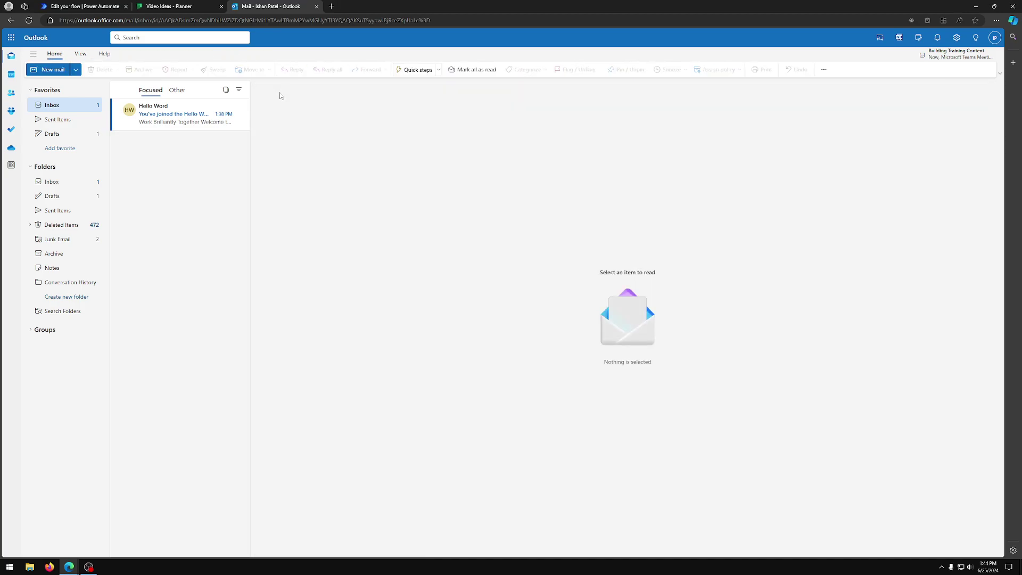
pyautogui.click(117, 5)
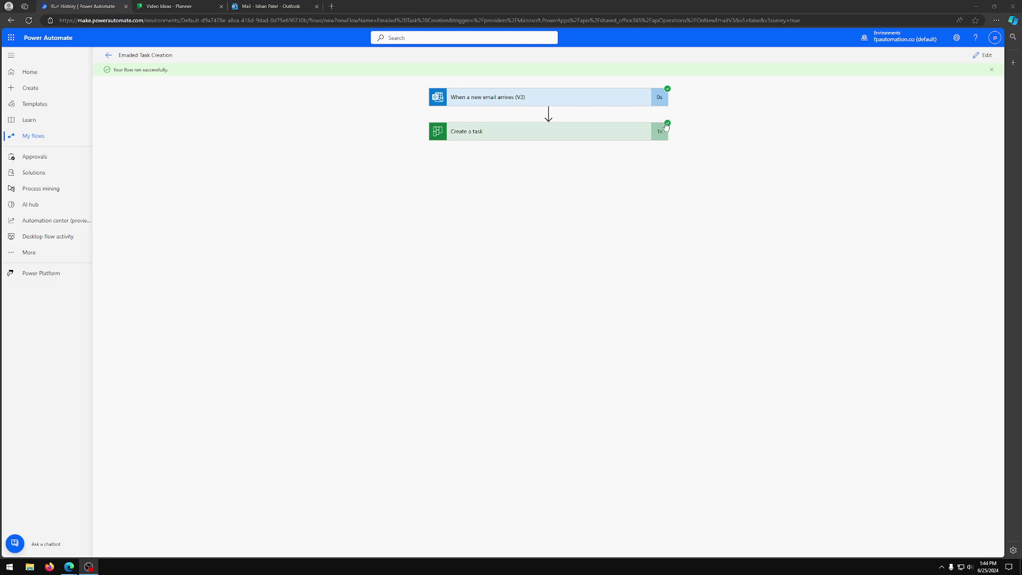
# Step: Switch to the Video Ideas Planner board to look for the newly created task
pyautogui.click(172, 7)
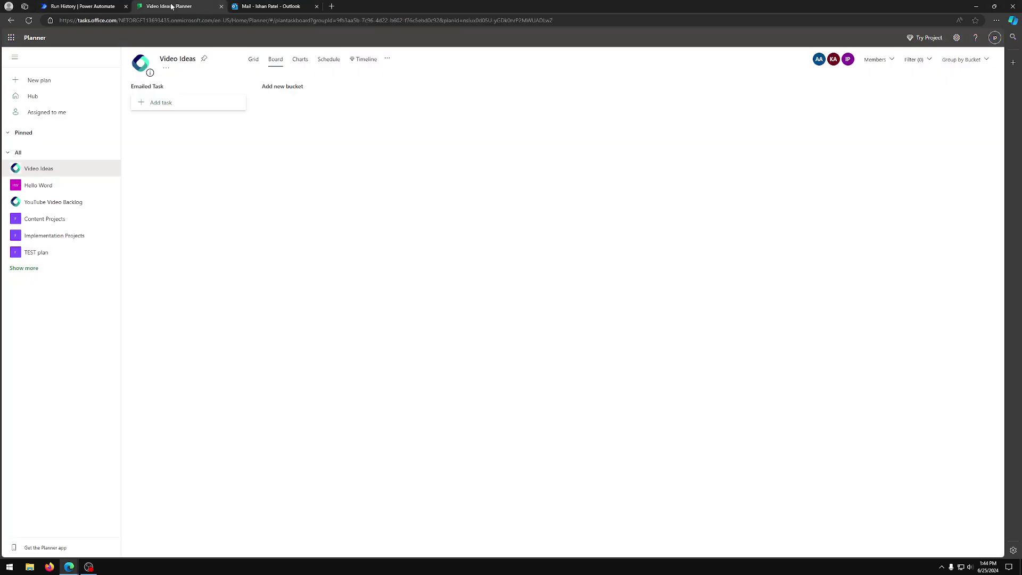